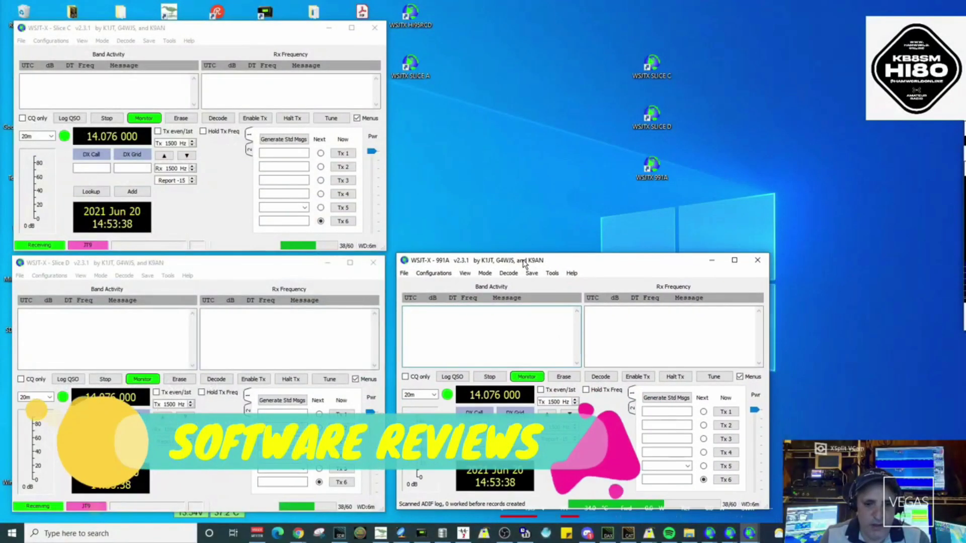
Move the WSJT-X 991A window away from the Slice C and Slice D windows
left_click_drag(520, 265, 563, 236)
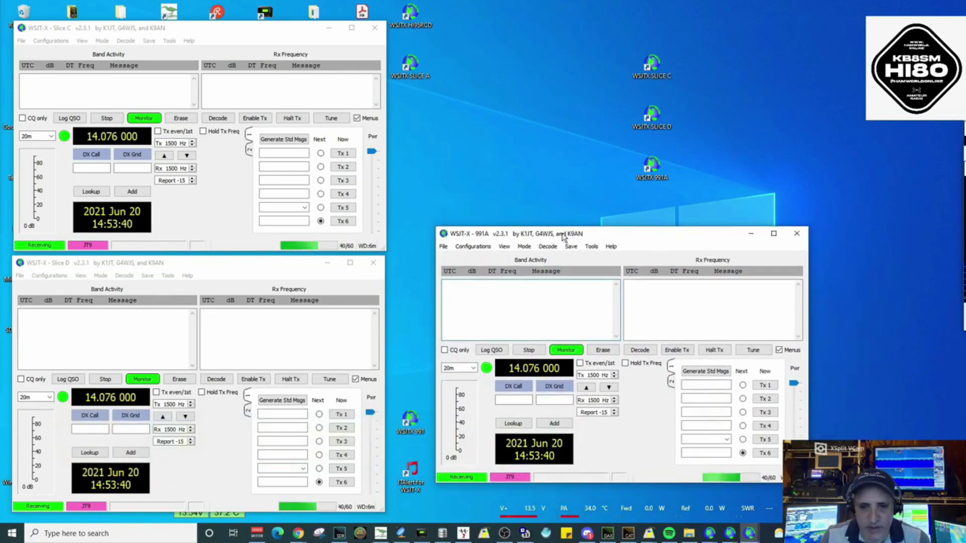
left_click(191, 28)
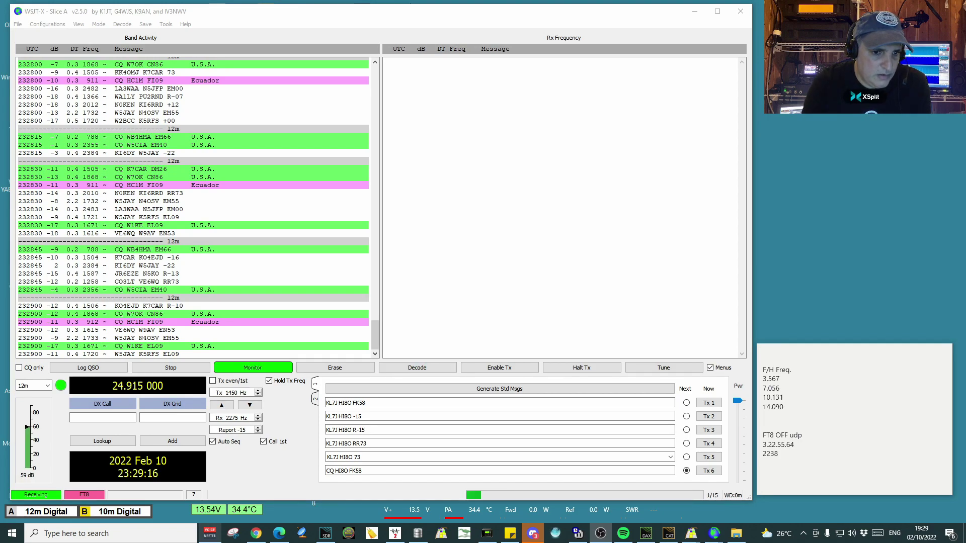
left_click(92, 17)
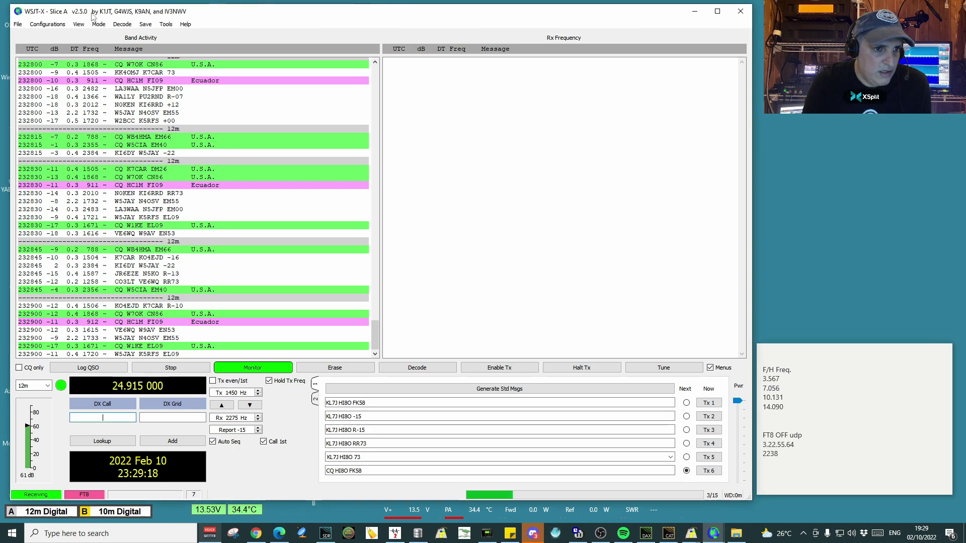
left_click(58, 29)
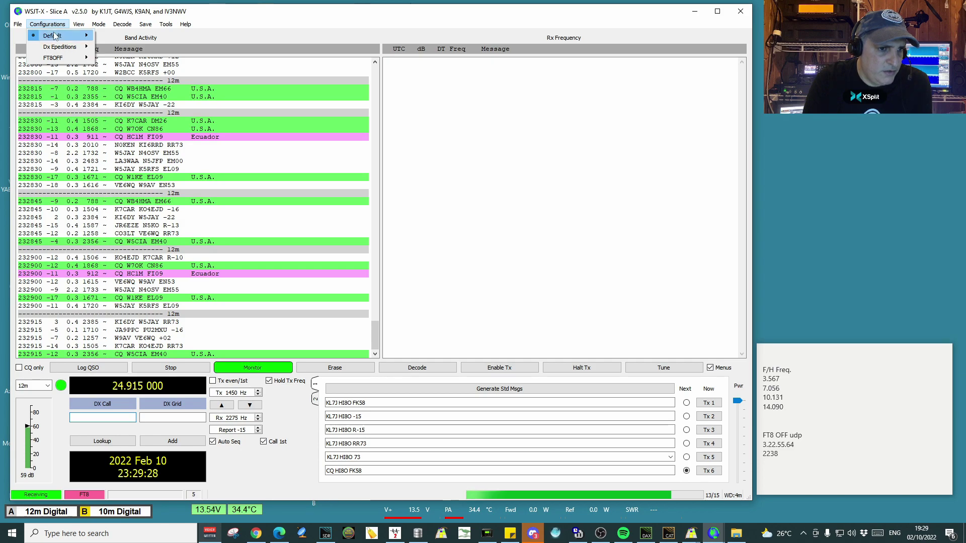
mouse_move(52, 38)
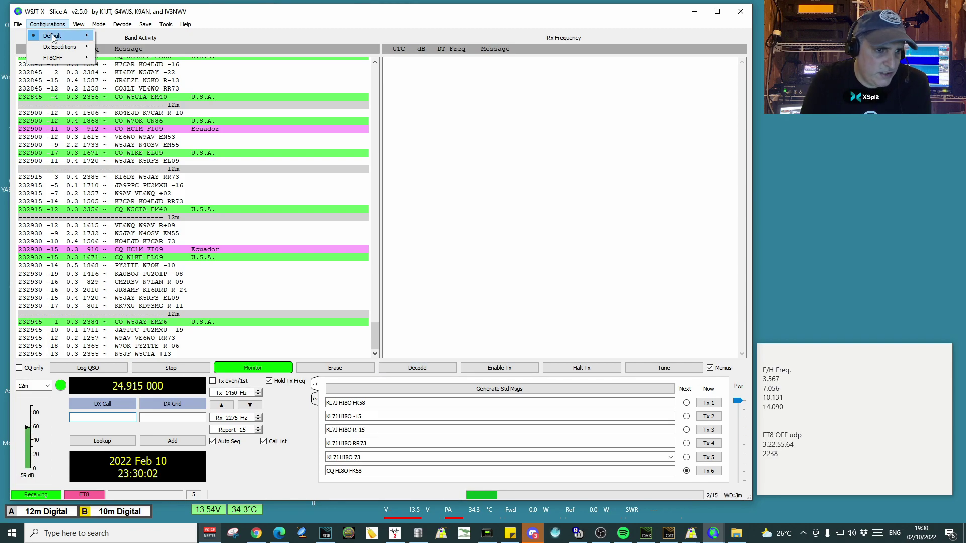
Review the General, Radio and Tx Macros settings of the Default configuration, and close the settings without saving
left_click(18, 24)
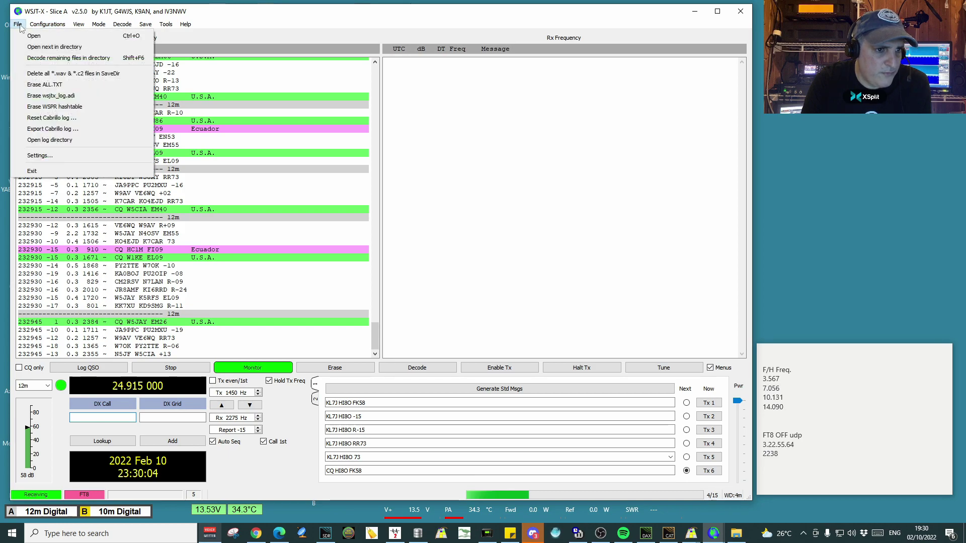
left_click(36, 155)
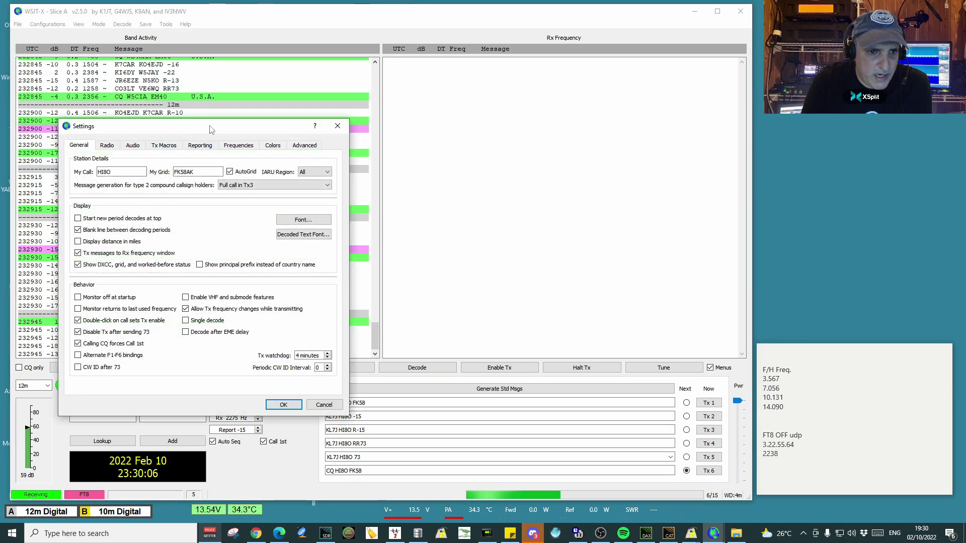
left_click_drag(206, 129, 496, 111)
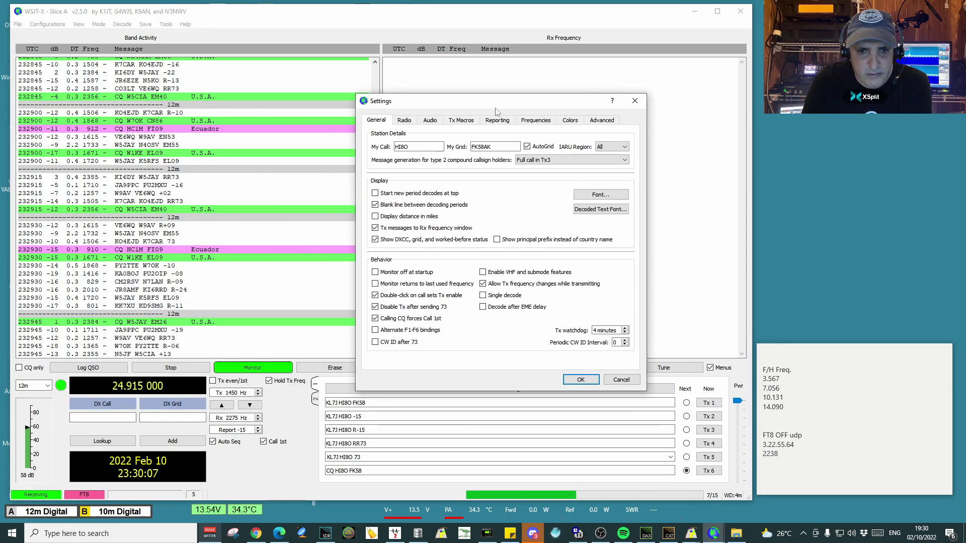
left_click(405, 120)
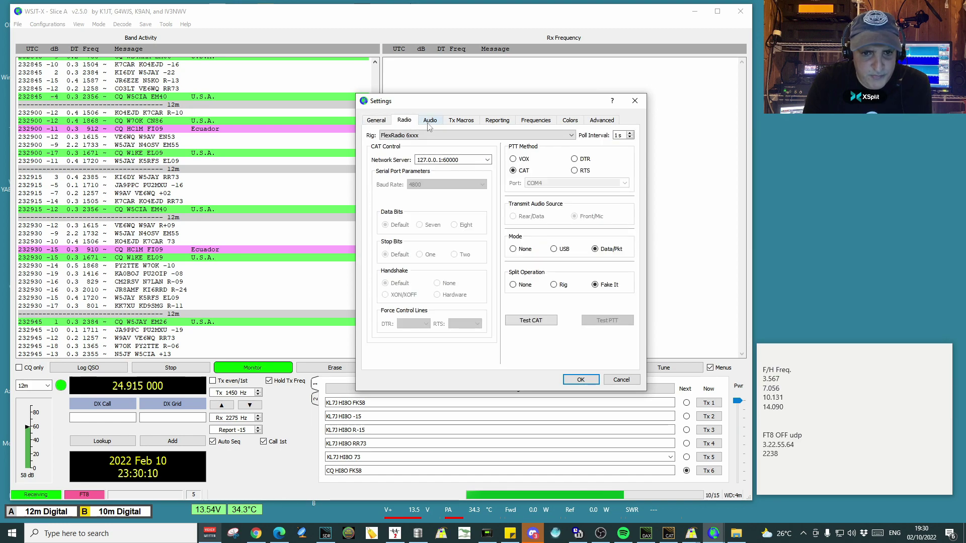
left_click(428, 123)
left_click(460, 121)
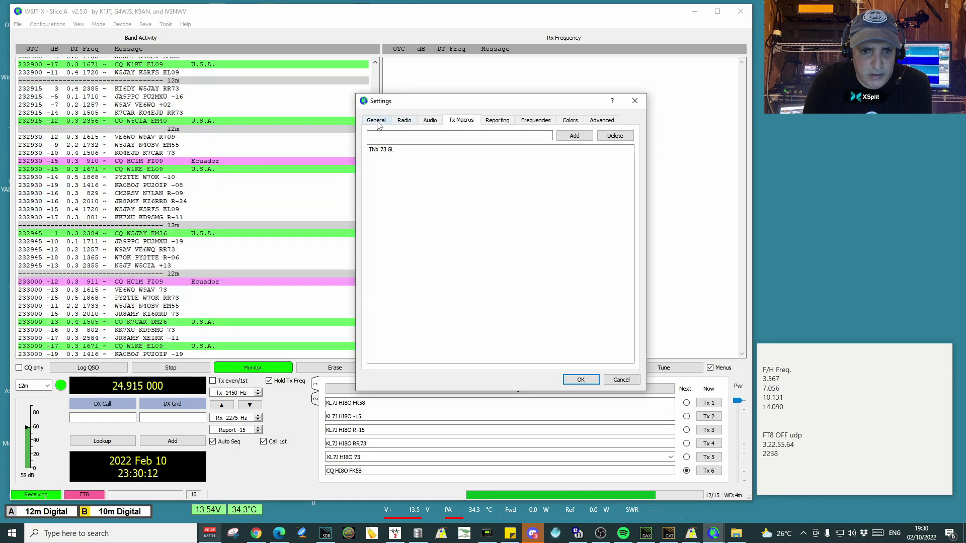
left_click(377, 122)
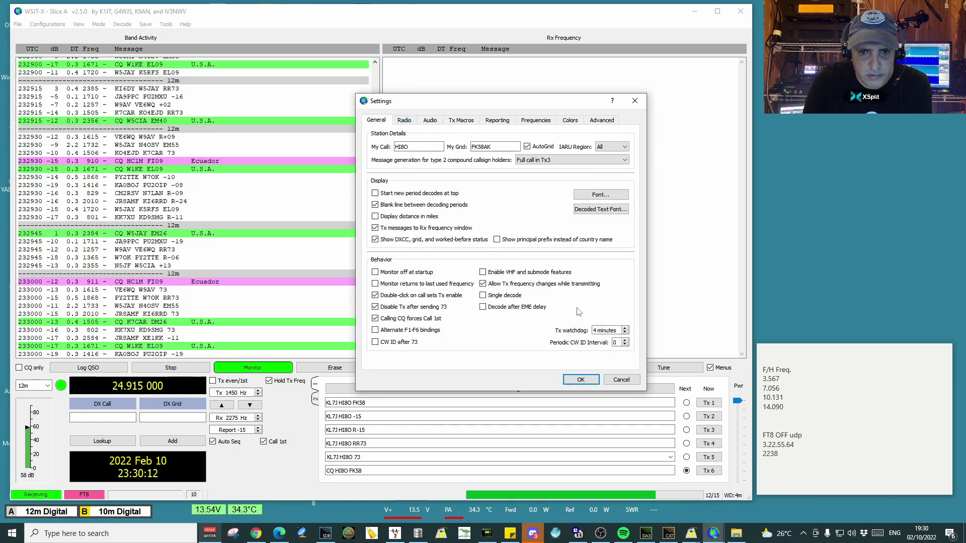
left_click(620, 381)
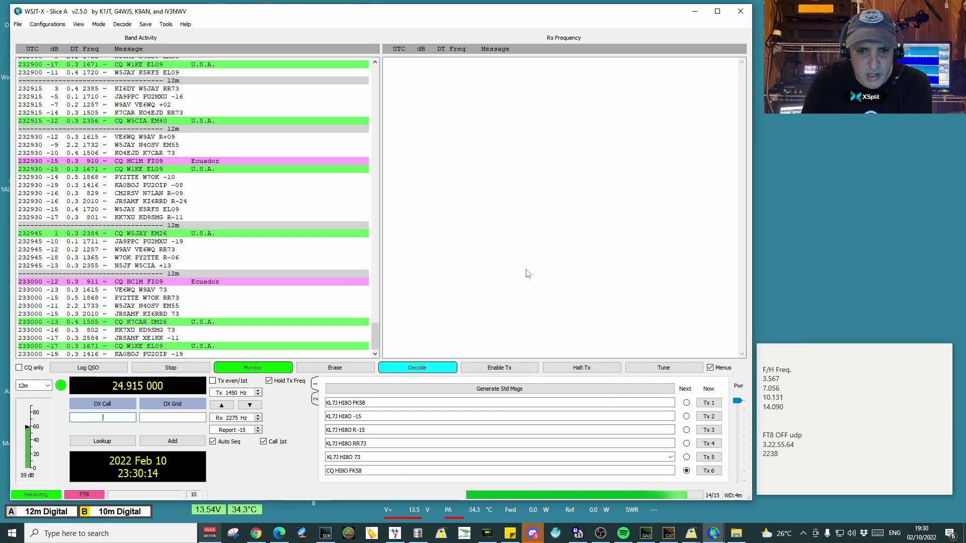
Clone the Default configuration and rename the copy FoxHound
left_click(46, 26)
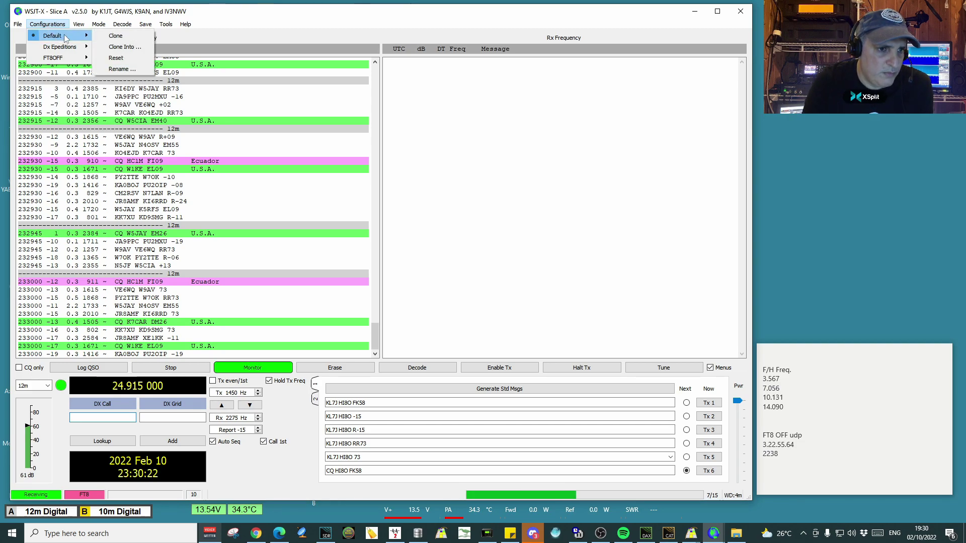
left_click(112, 38)
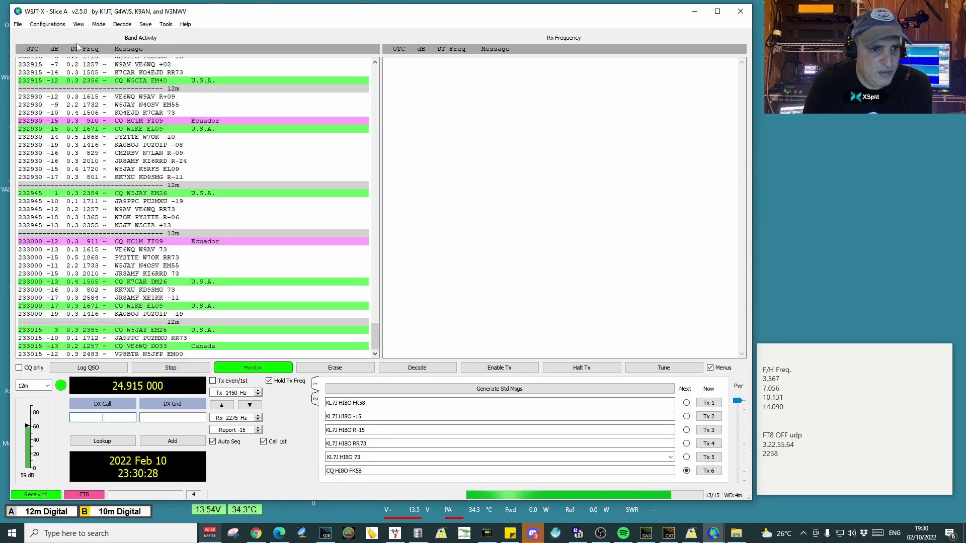
left_click(57, 28)
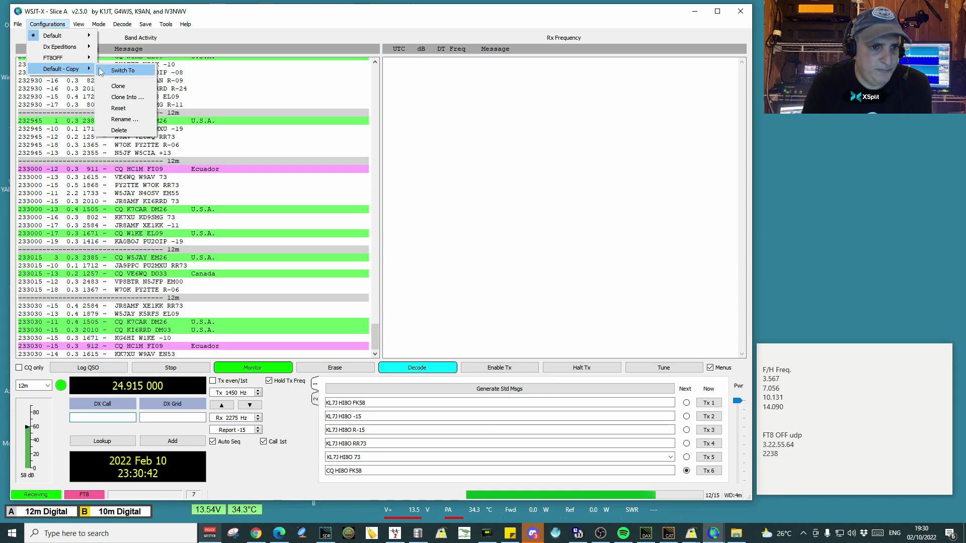
left_click(124, 120)
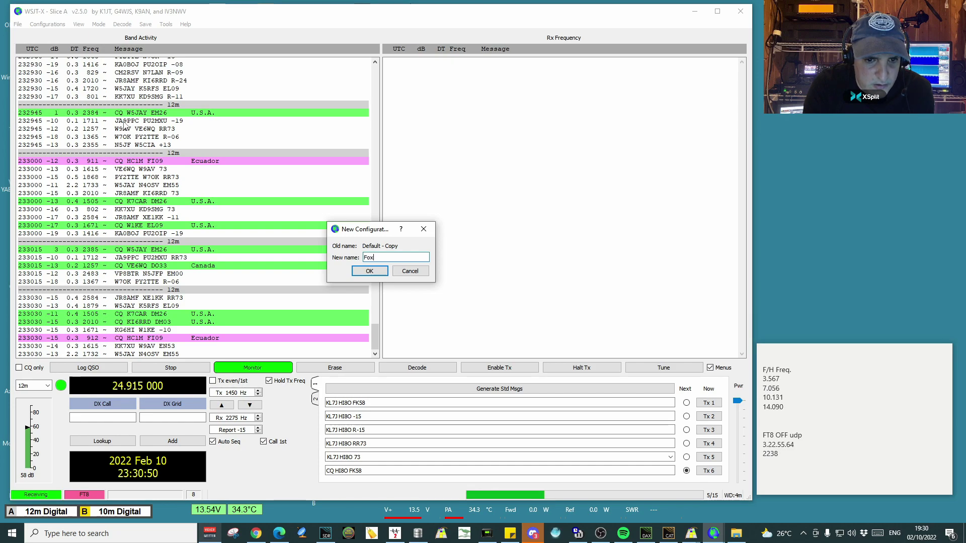
type("Hound")
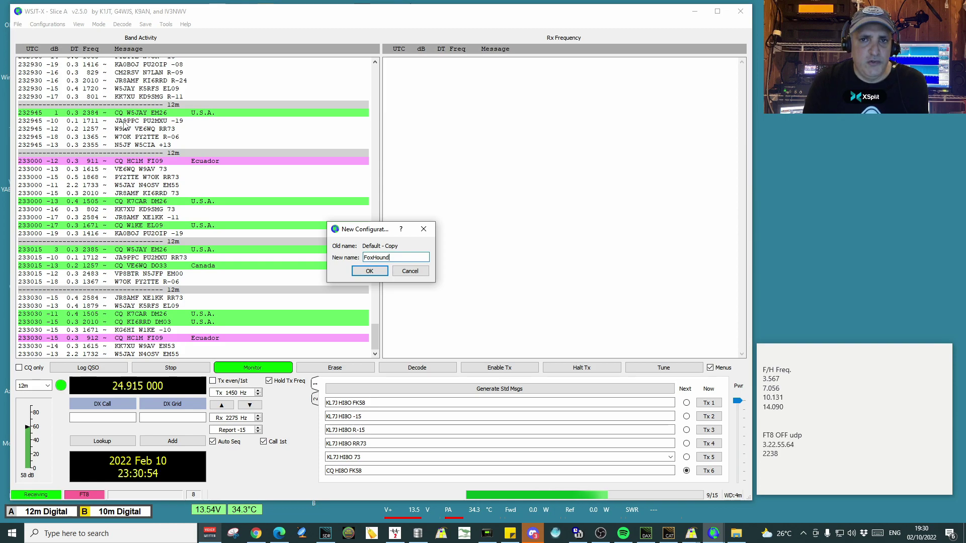
left_click(370, 271)
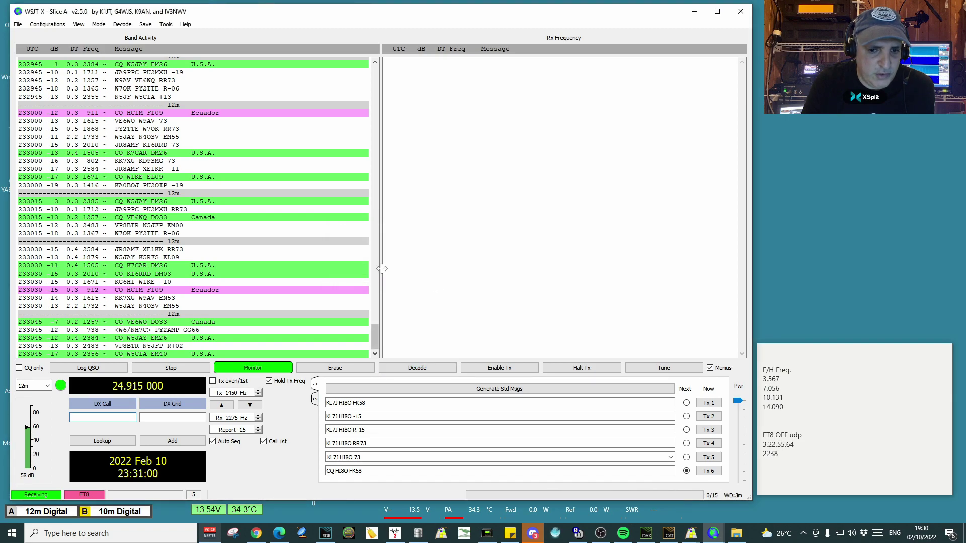
Switch to the FoxHound configuration and widen the main window to nearly twice its width
left_click(47, 24)
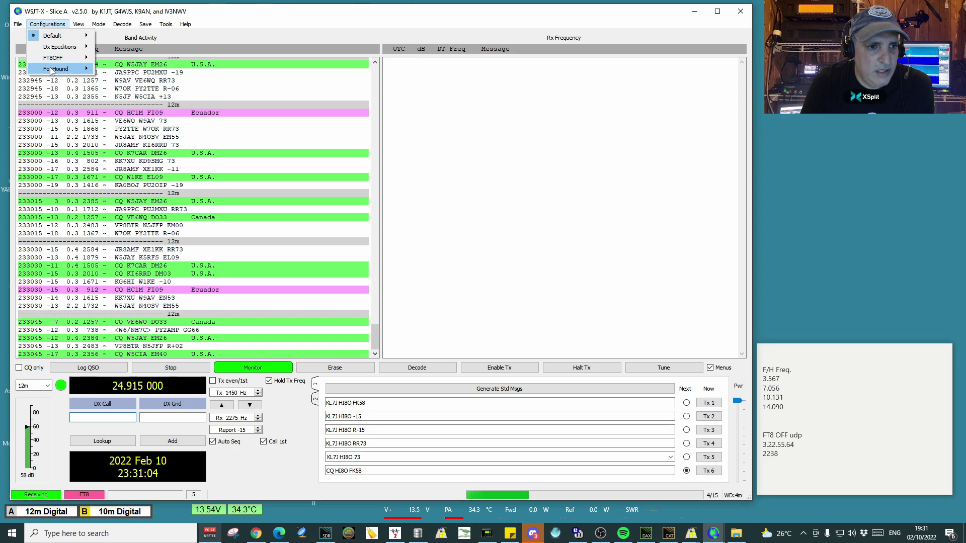
mouse_move(50, 69)
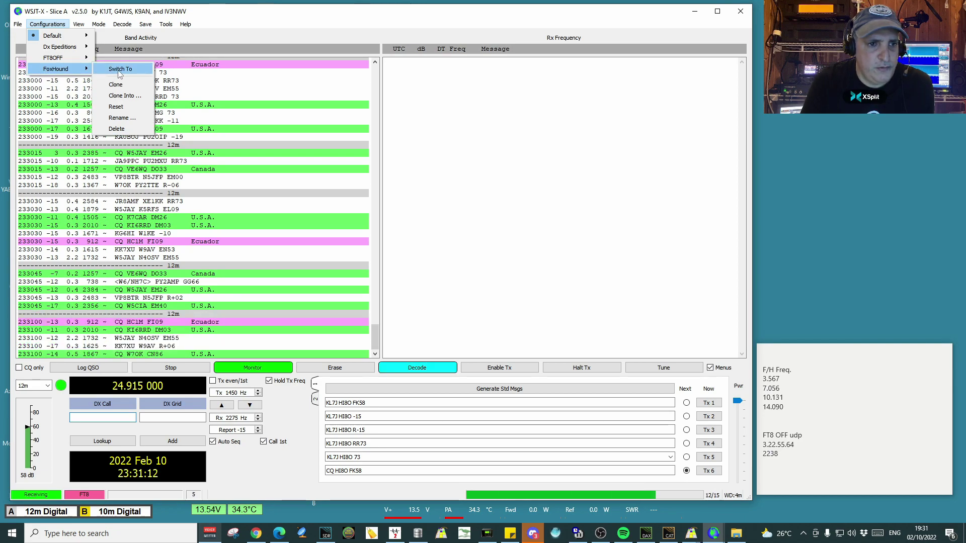
left_click(118, 71)
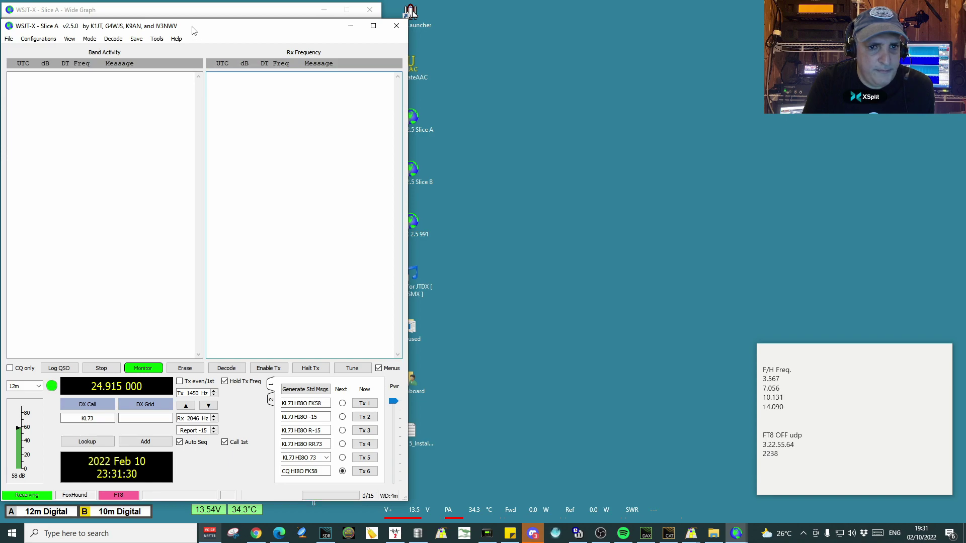
mouse_move(191, 26)
left_mouse_down()
mouse_move(211, 25)
mouse_move(200, 25)
left_mouse_up()
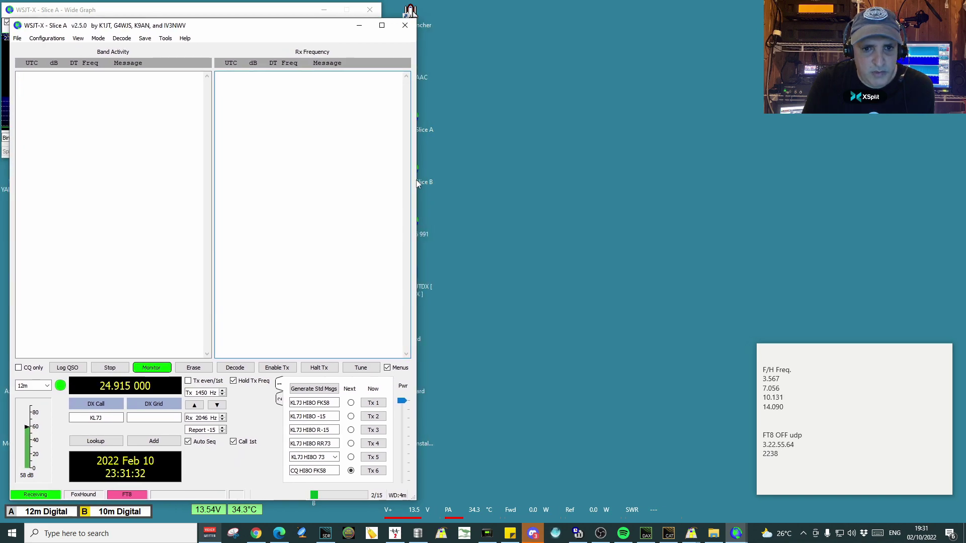
left_click_drag(416, 180, 745, 216)
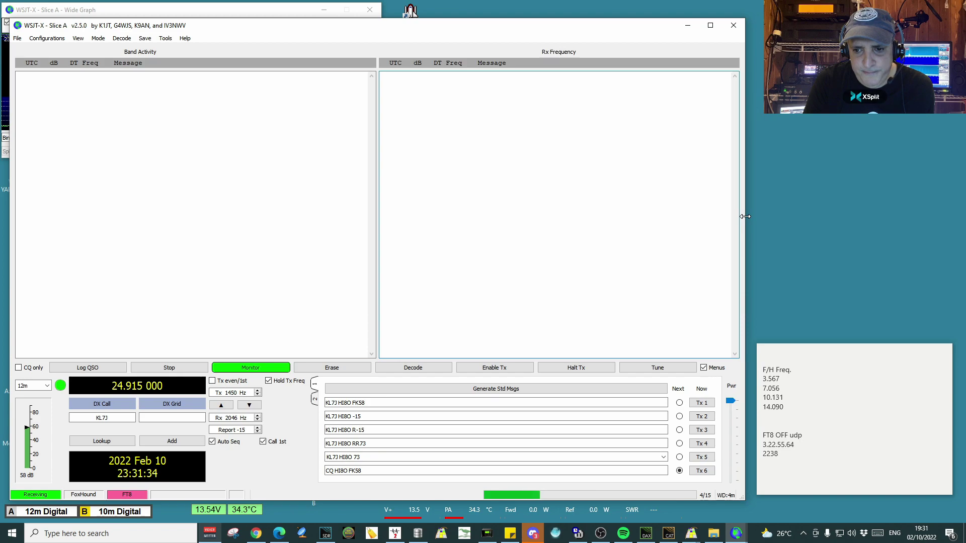
Open the FoxHound configuration's radio settings and select Data/Pkt as the mode
left_click(59, 40)
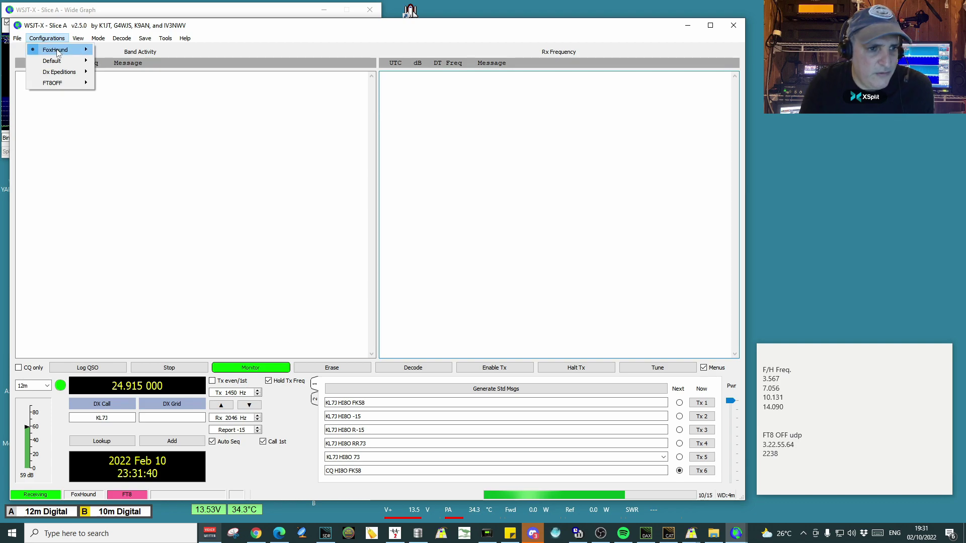
mouse_move(53, 46)
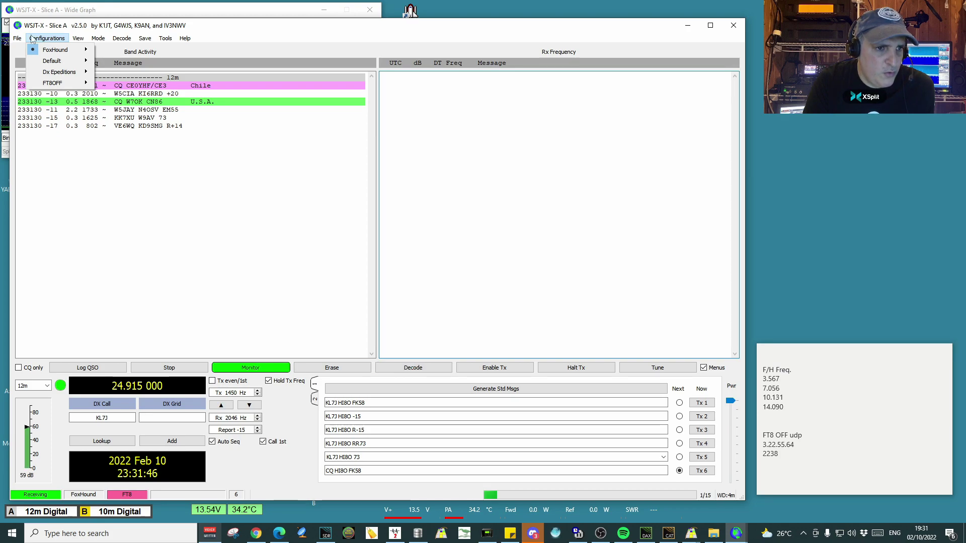
mouse_move(18, 41)
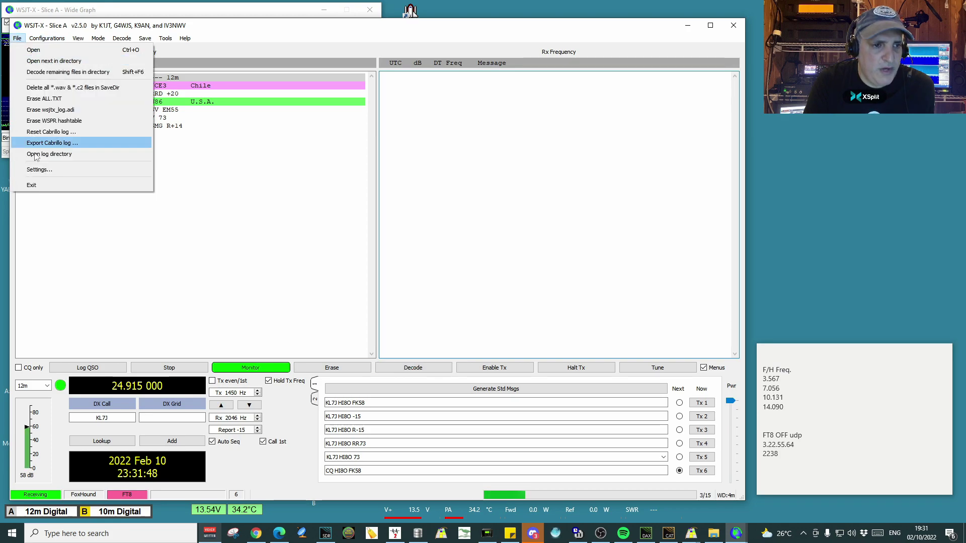
left_click(40, 169)
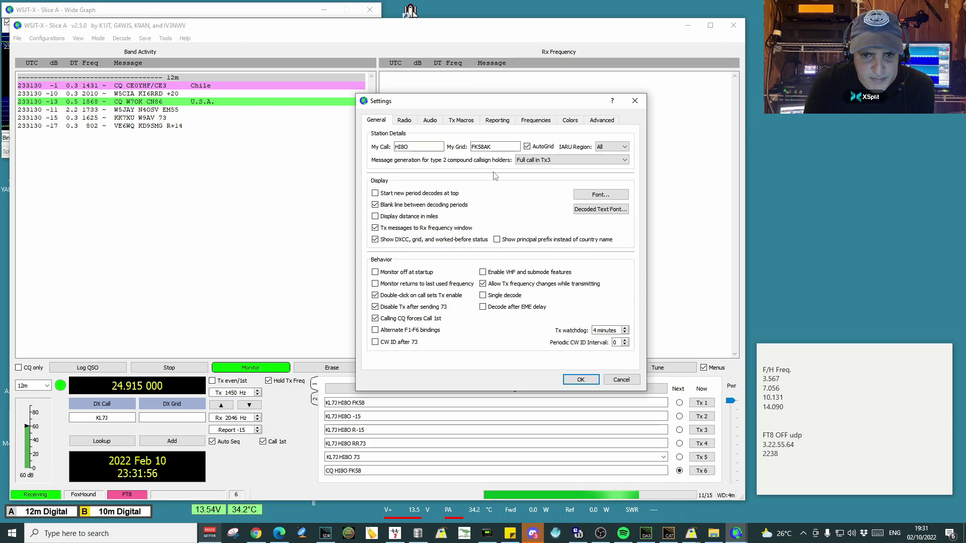
left_click(403, 120)
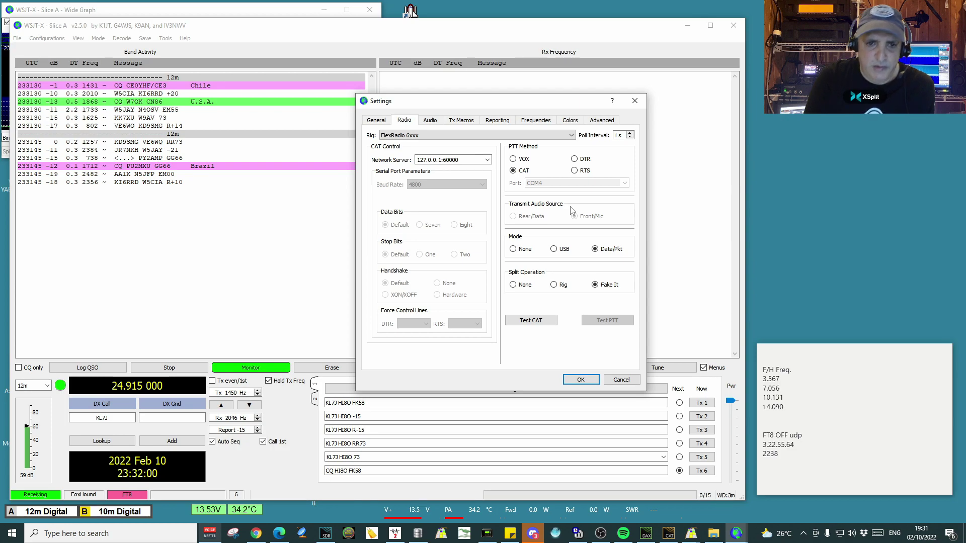
left_click(594, 249)
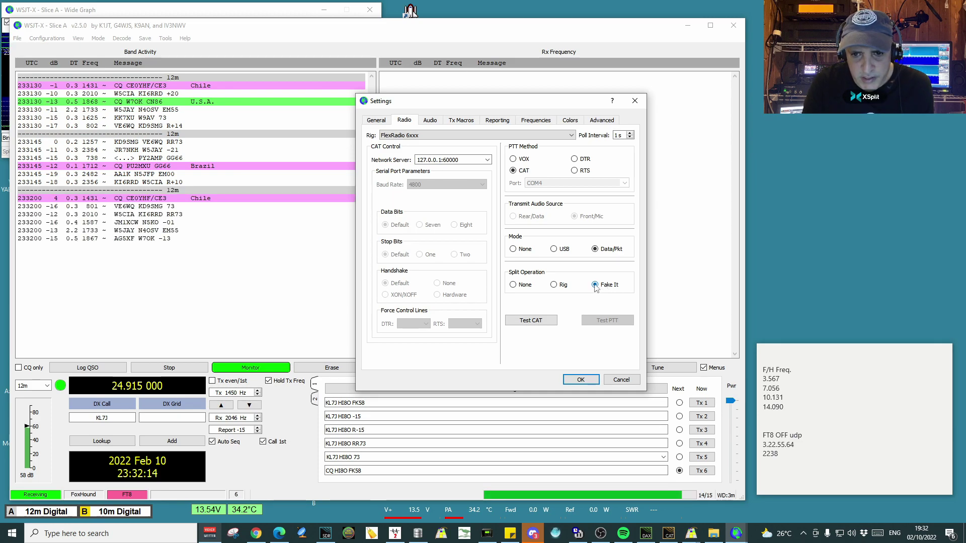
Review the FoxHound configuration's Audio, Tx Macros and Reporting settings
left_click(428, 120)
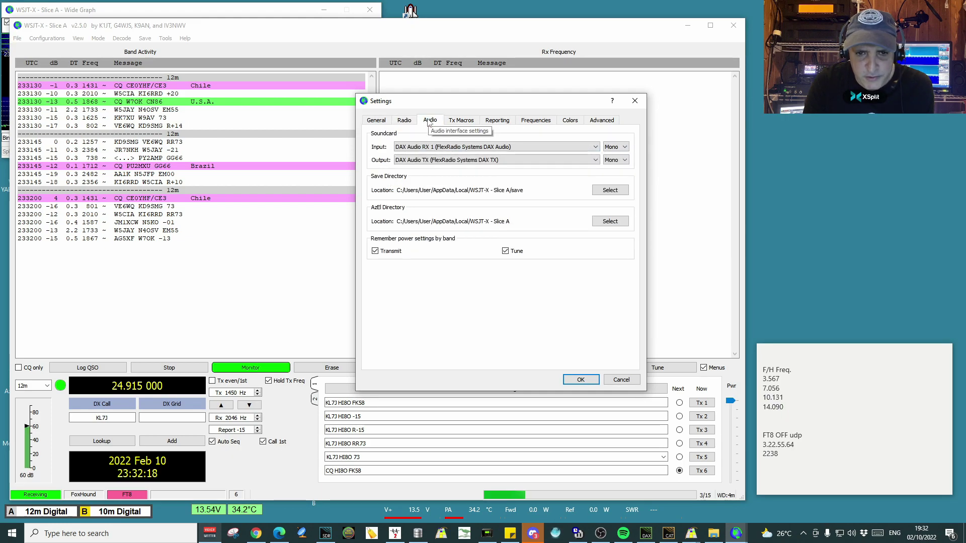
left_click(473, 123)
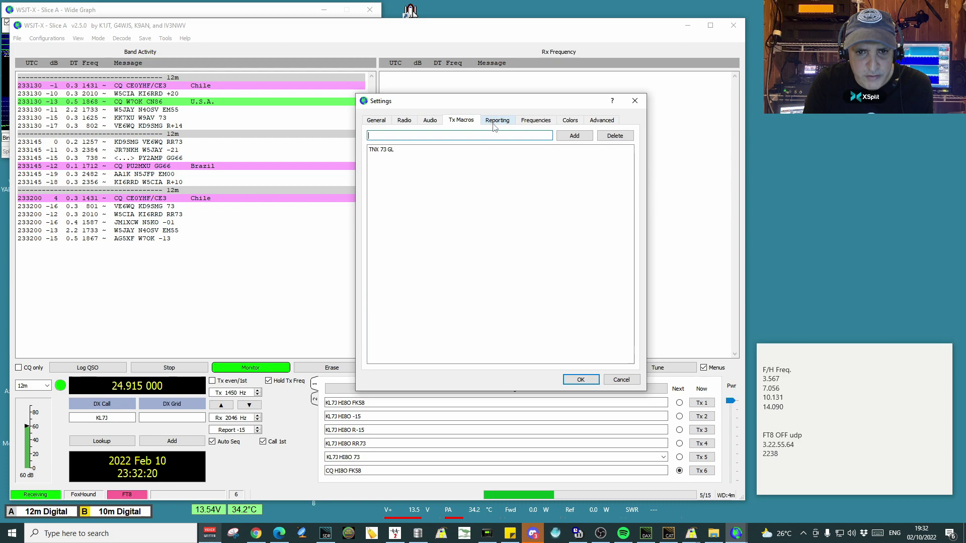
left_click(496, 122)
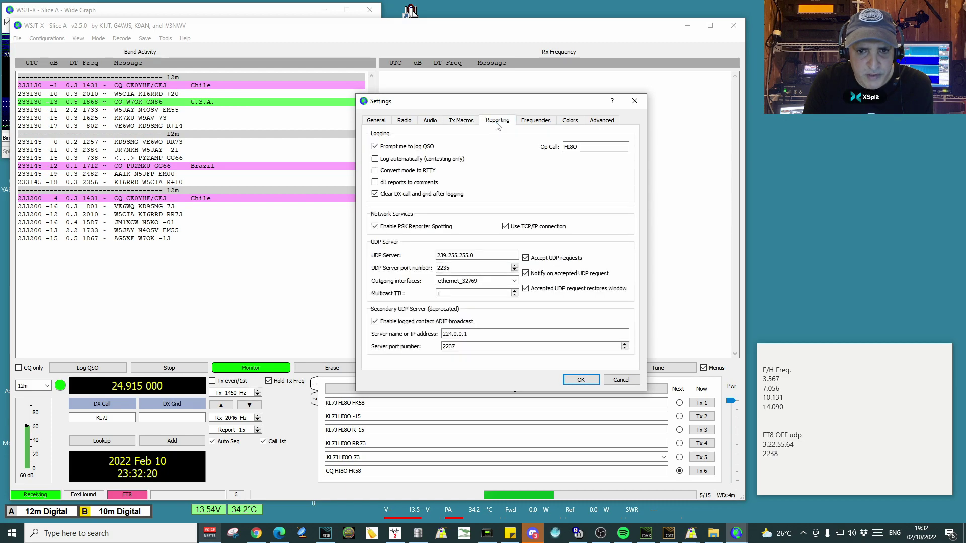
Add 14.090 MHz to the FoxHound configuration's working frequencies with mode FT8 and IARU region All
left_click(534, 121)
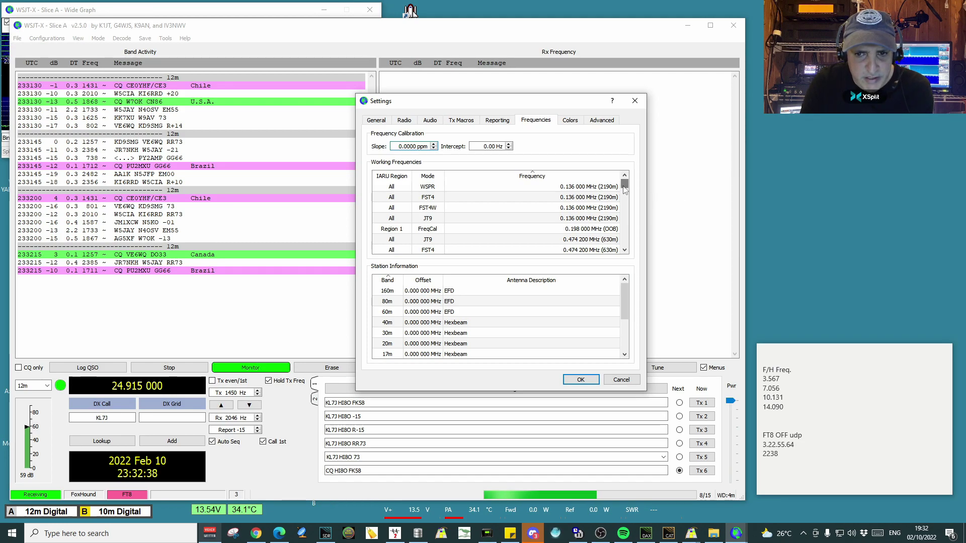
mouse_move(624, 184)
left_mouse_down()
mouse_move(624, 246)
mouse_move(624, 184)
left_mouse_up()
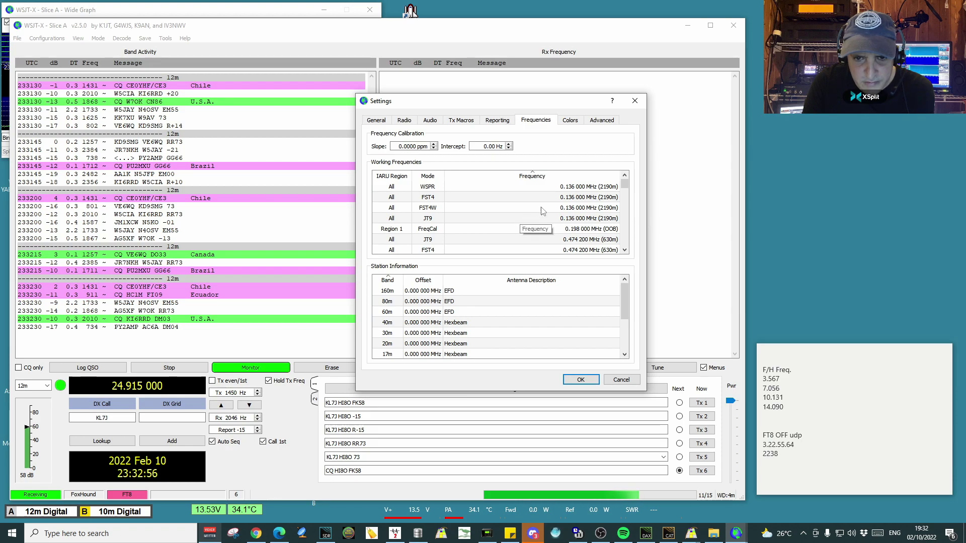
right_click(527, 220)
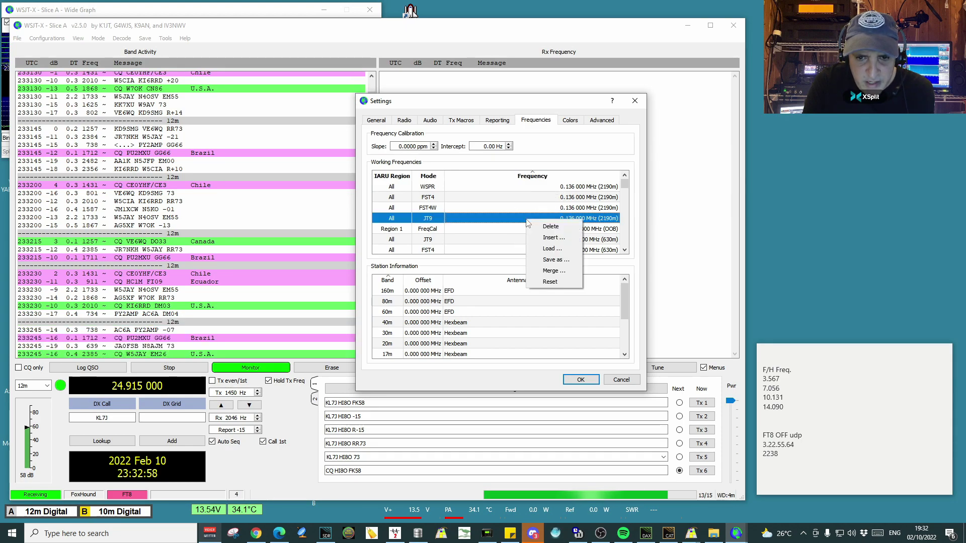
left_click(546, 238)
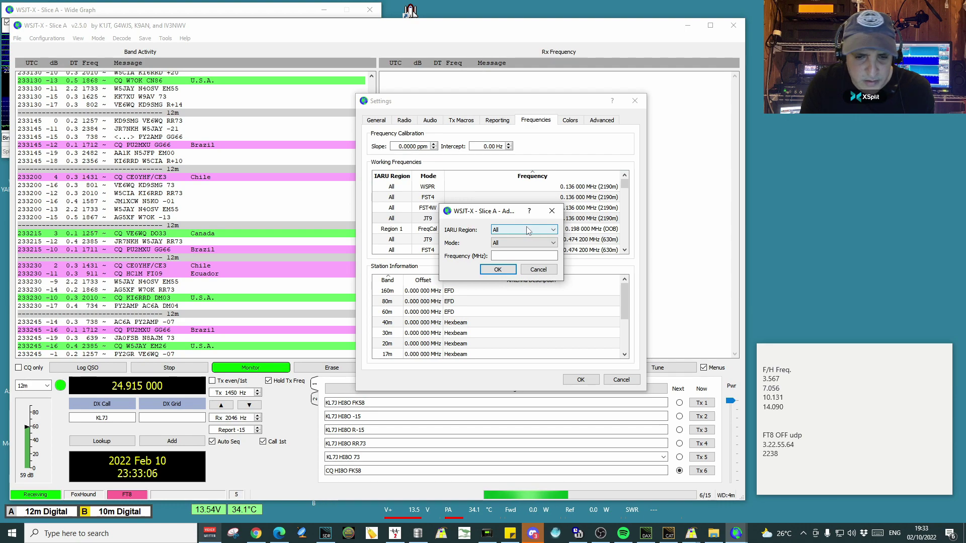
left_click(528, 231)
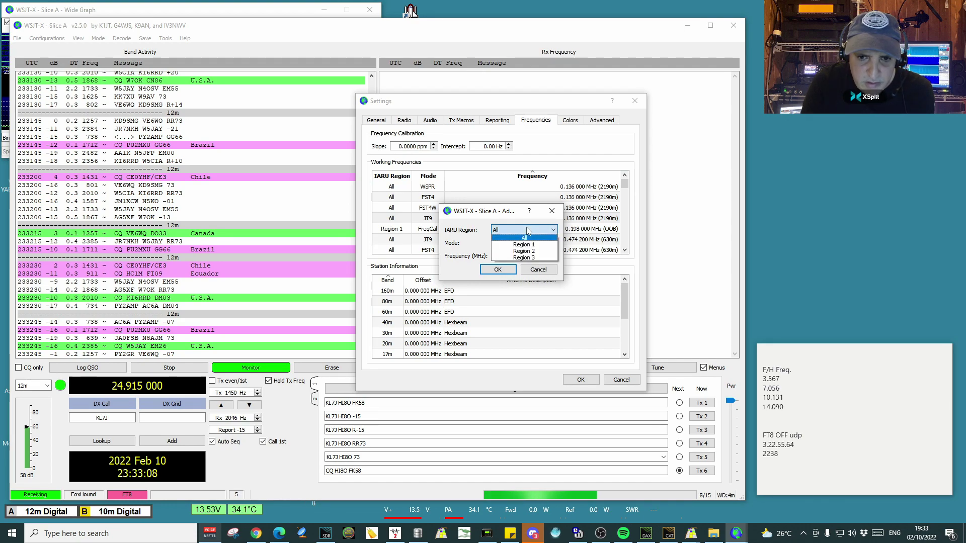
left_click(523, 251)
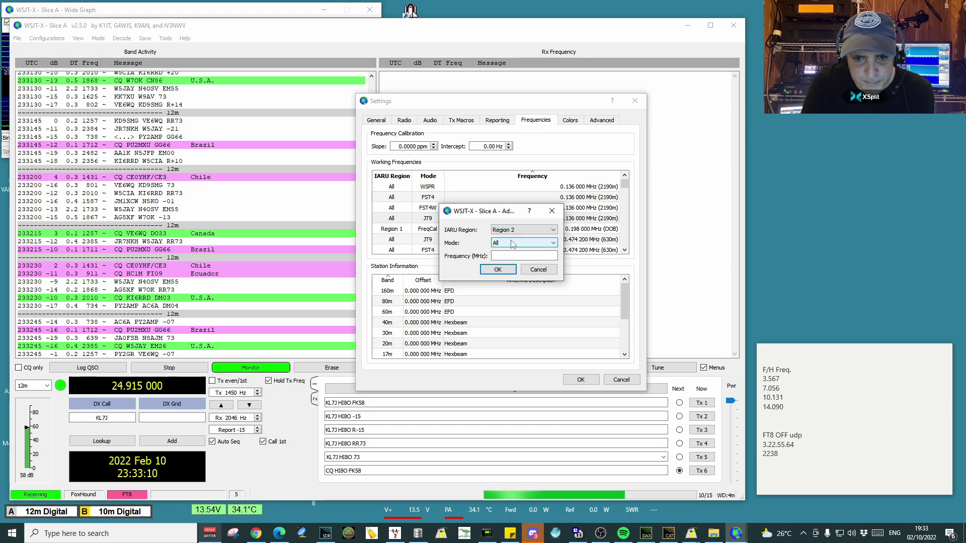
left_click(518, 234)
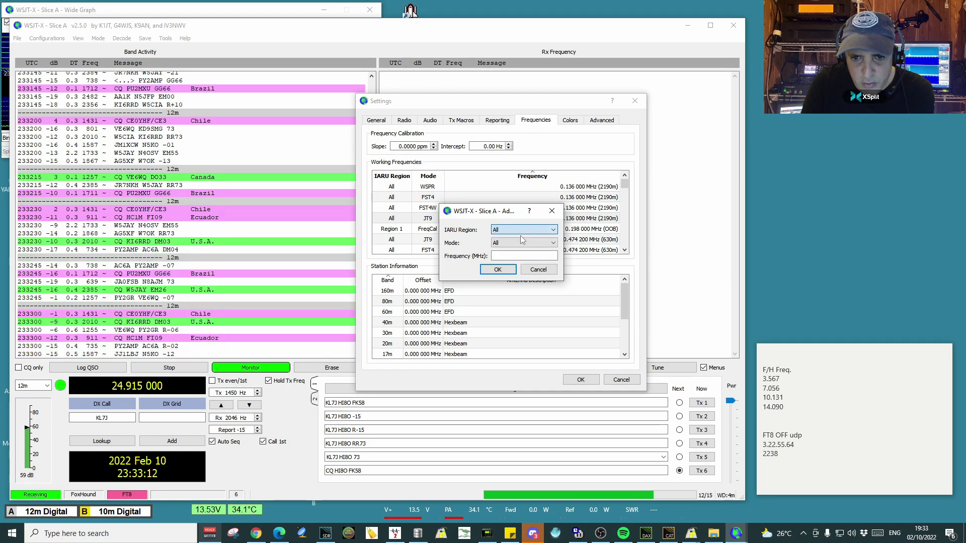
left_click(522, 238)
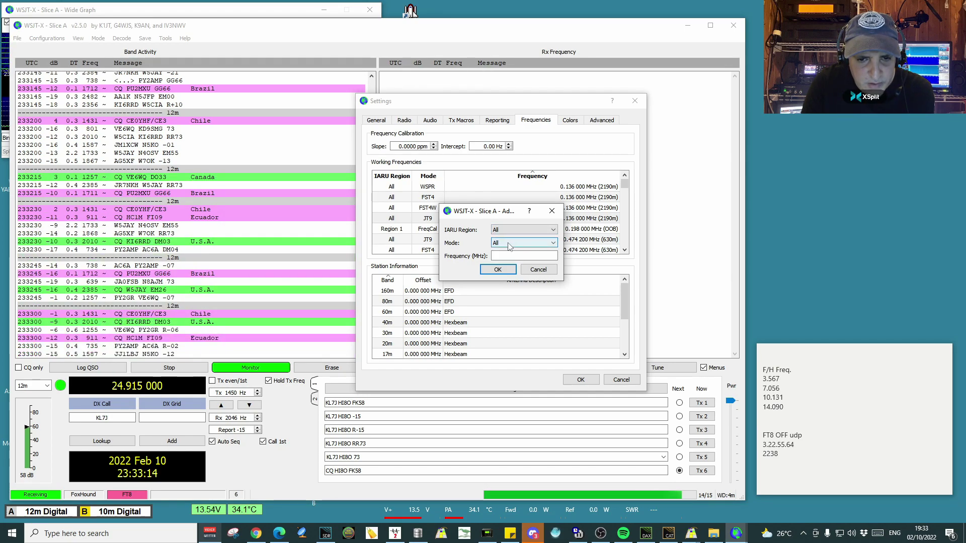
left_click(510, 243)
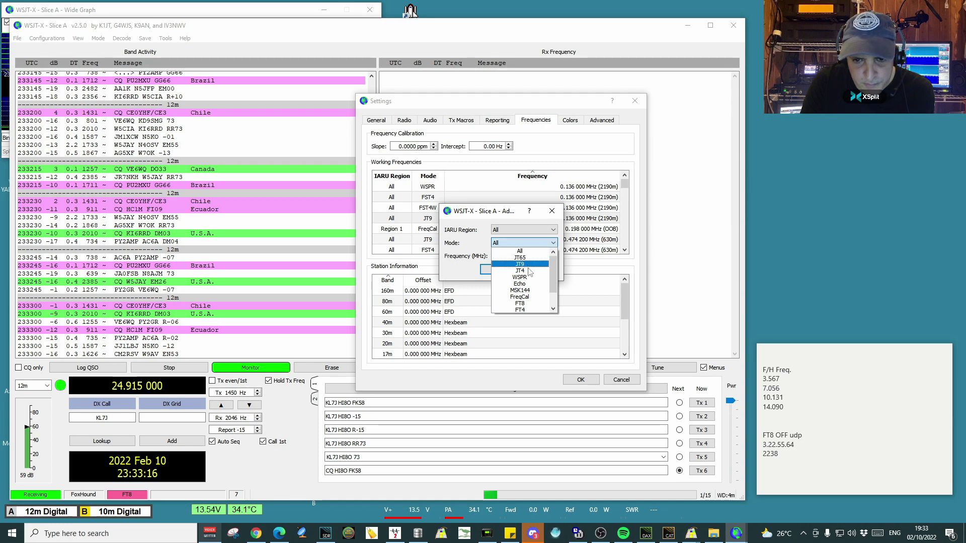
left_click(521, 304)
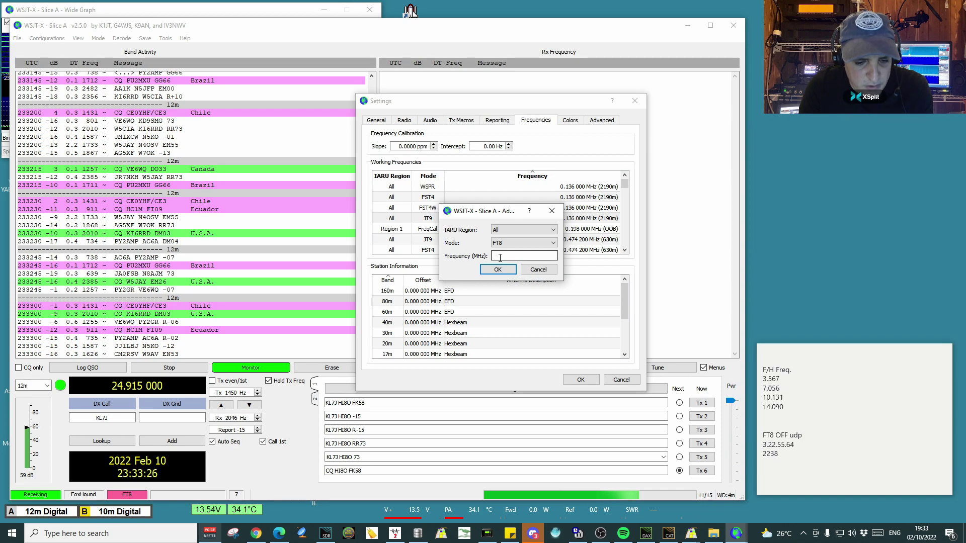
type("4.090")
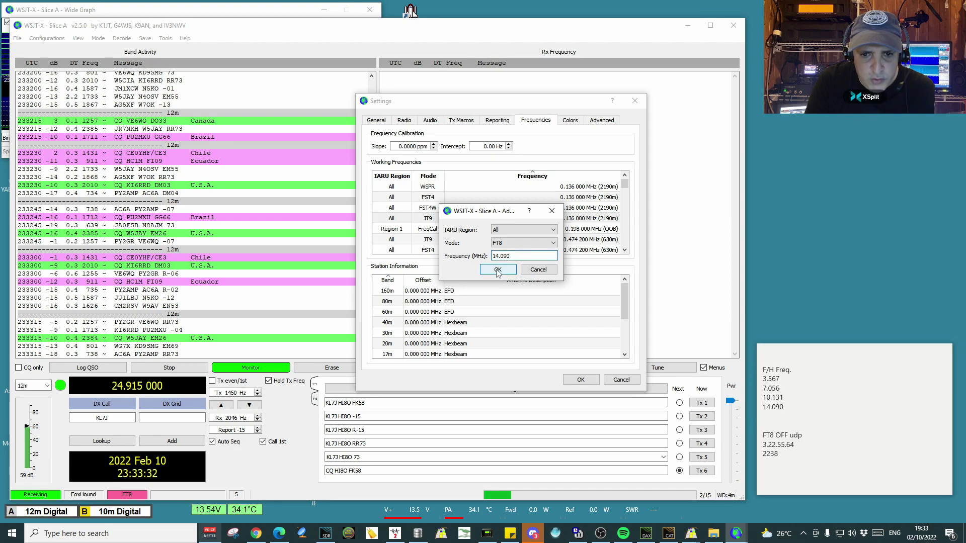
left_click(497, 270)
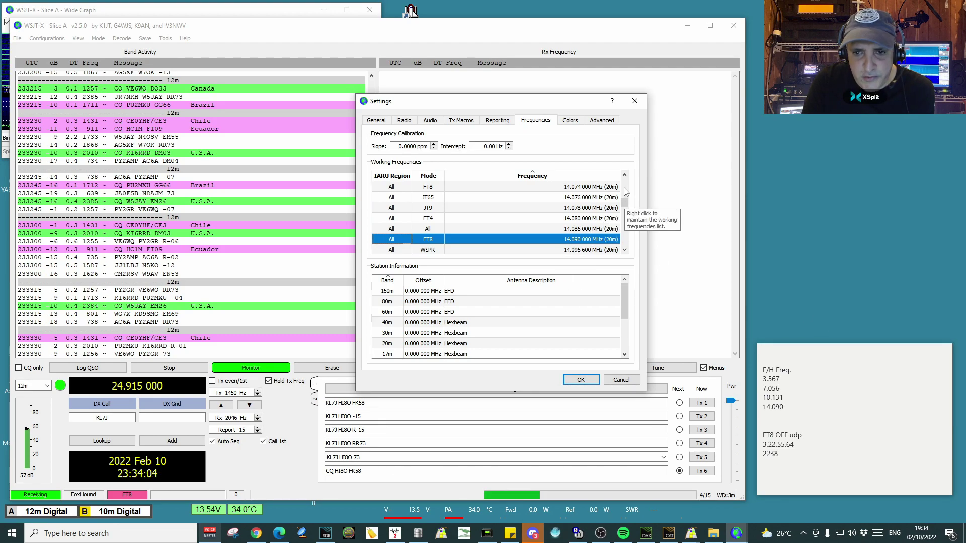
Delete every entry from the FoxHound configuration's working frequencies list
scroll(625, 190, "up", 10)
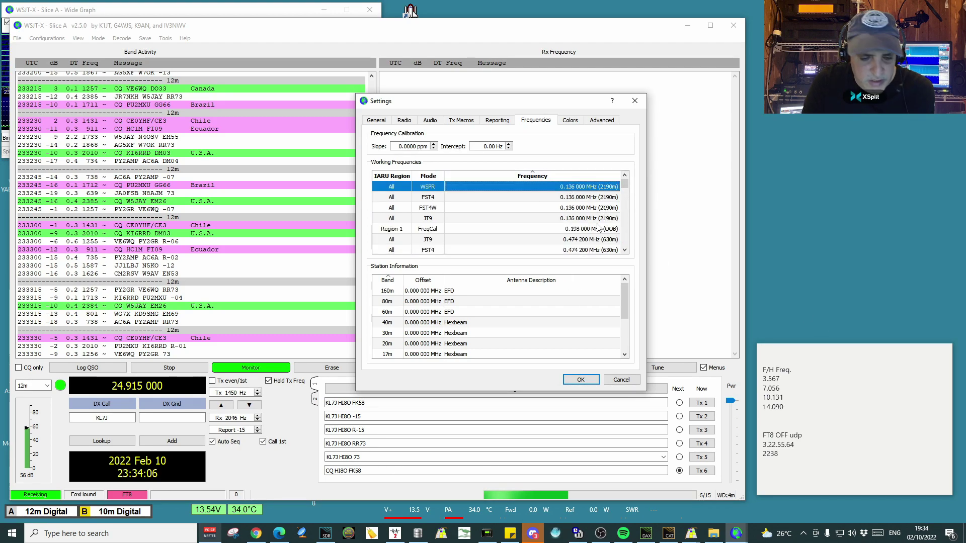
scroll(599, 236, "down", 15)
left_click(605, 248, "shift")
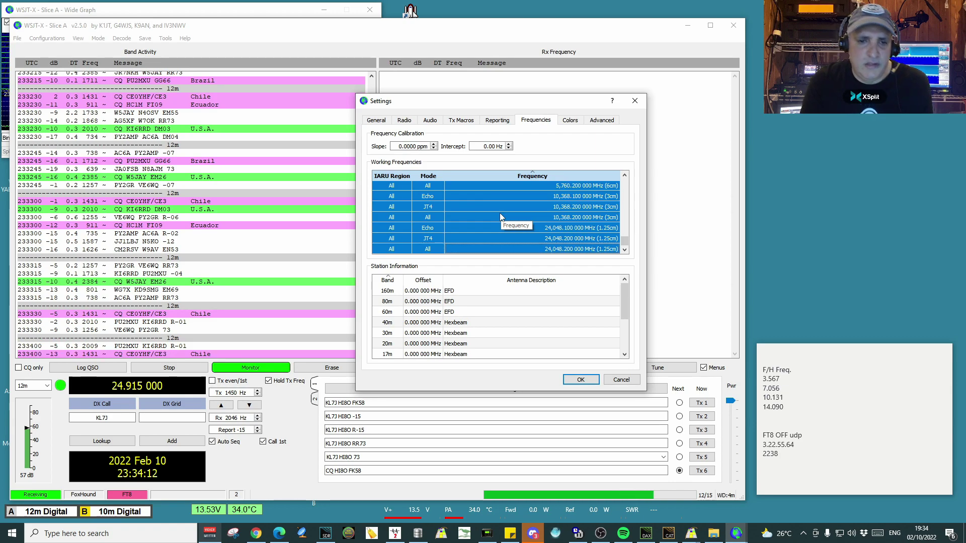
right_click(506, 205)
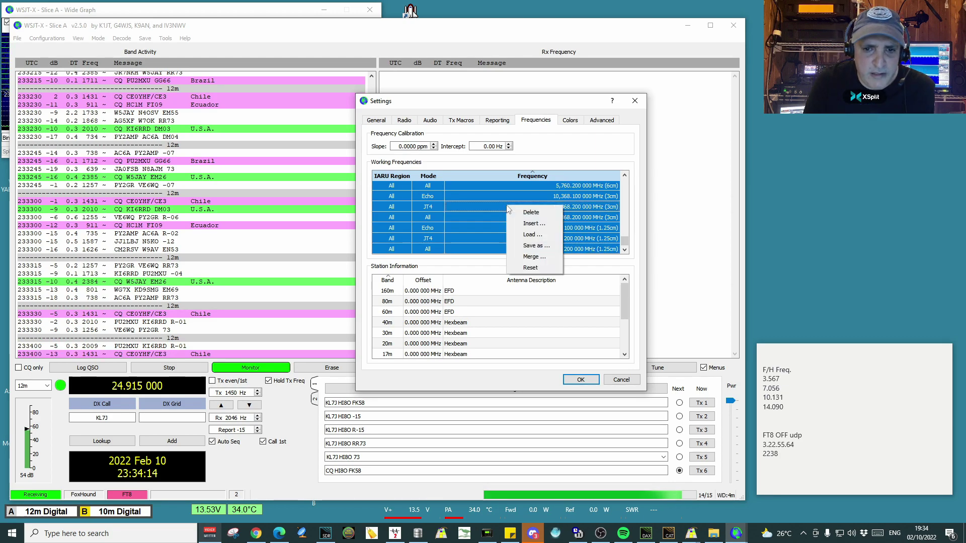
left_click(528, 214)
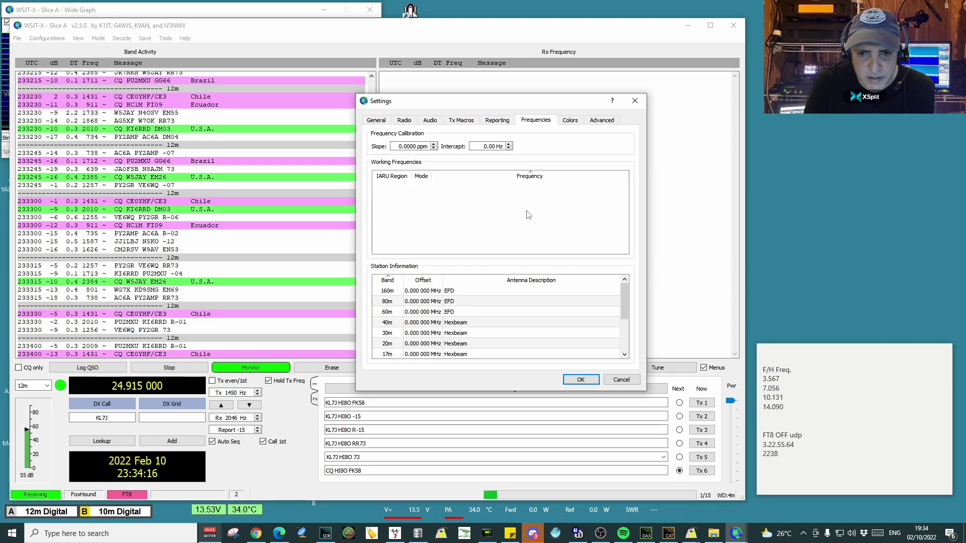
Insert 14.090 MHz as an FT8 working frequency for all IARU regions in the emptied list
right_click(529, 206)
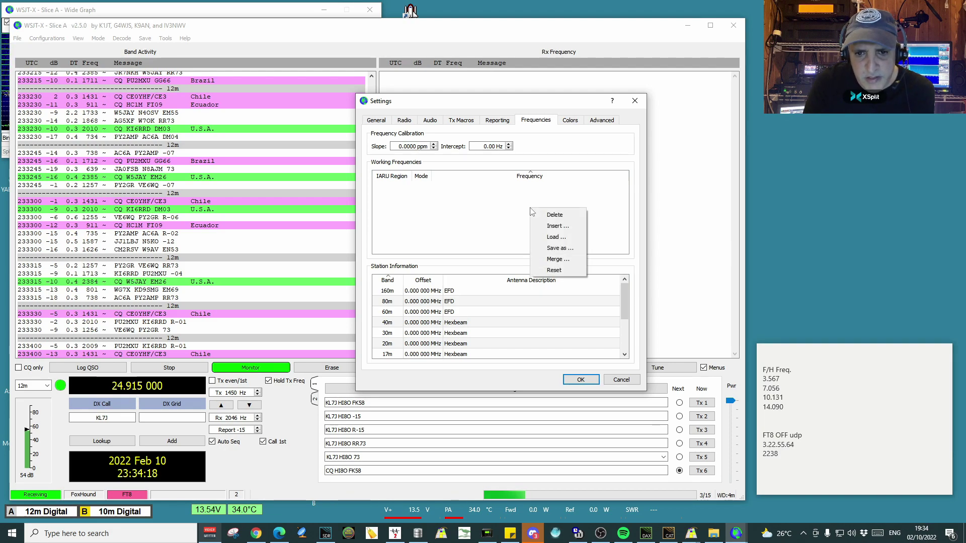
left_click(552, 225)
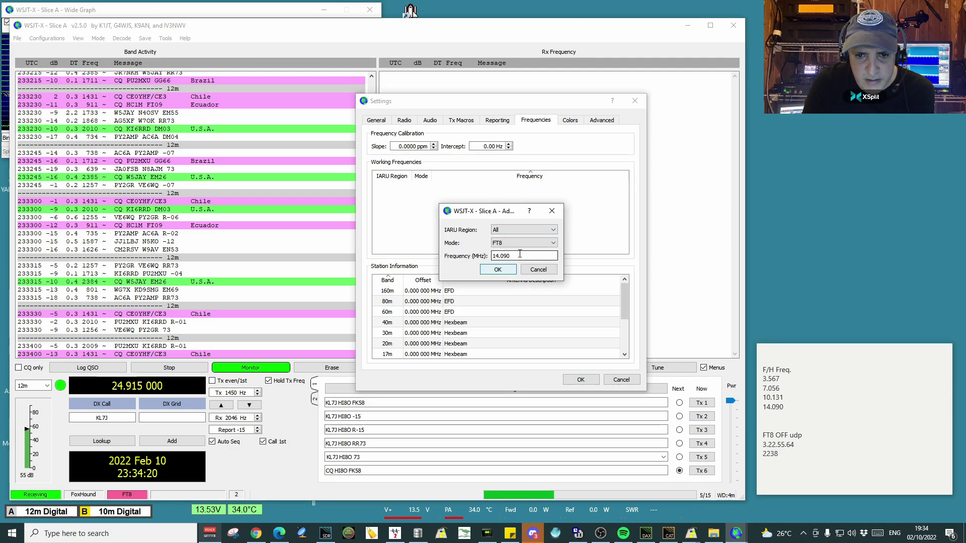
left_click(497, 270)
Insert 7.056 MHz as a second FT8 working frequency for all IARU regions
right_click(537, 208)
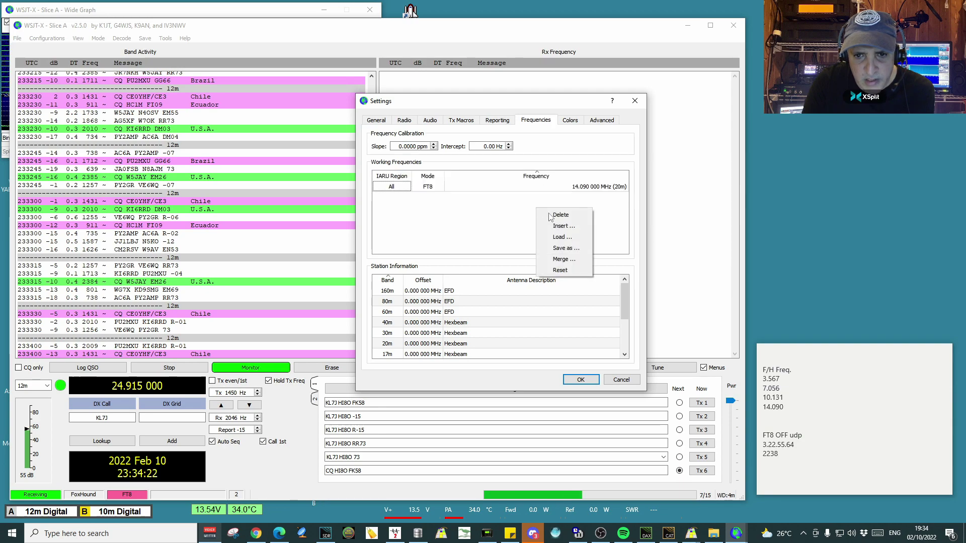
left_click(563, 226)
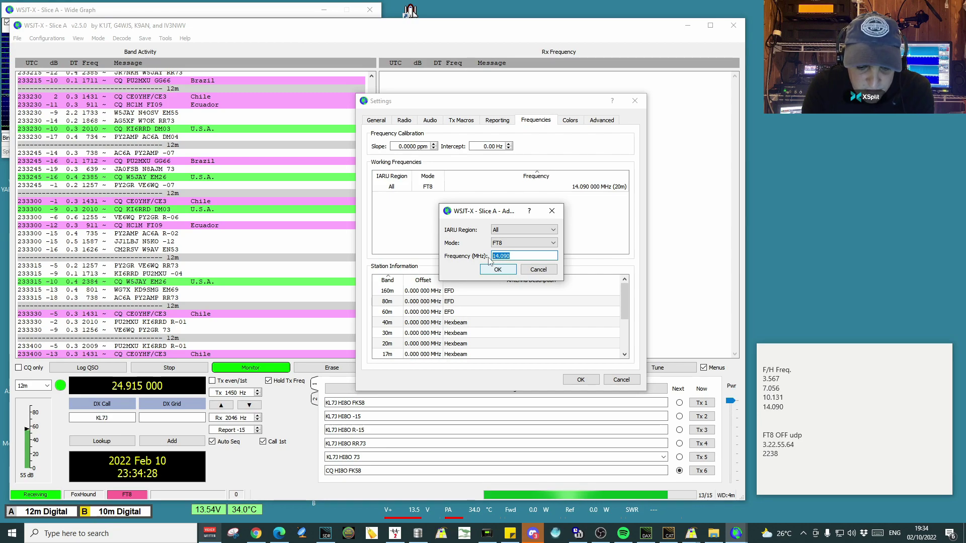
type("7.")
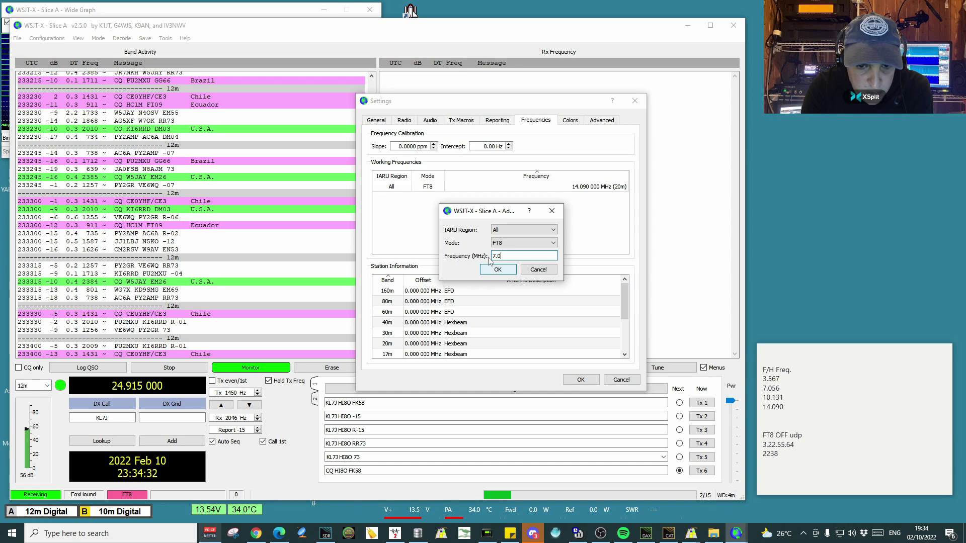
type("056")
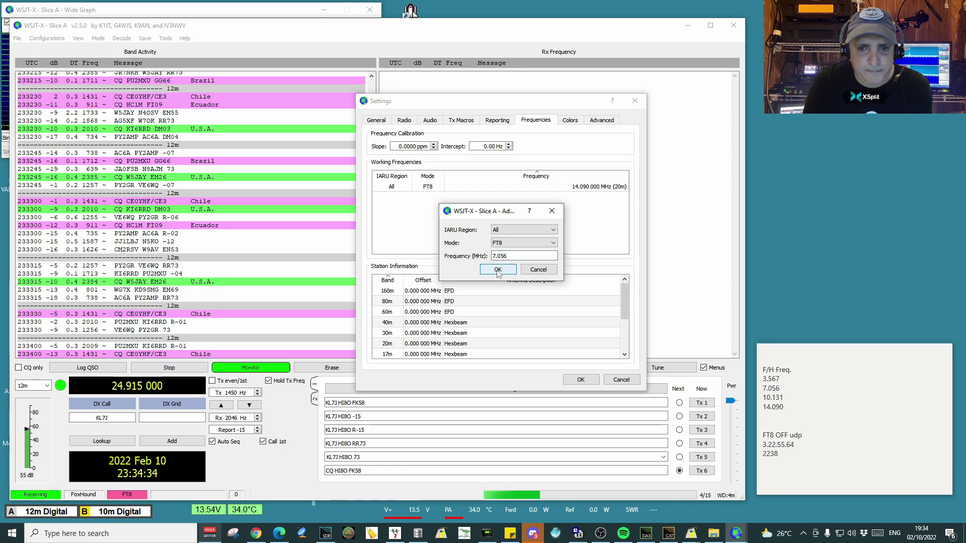
left_click(495, 271)
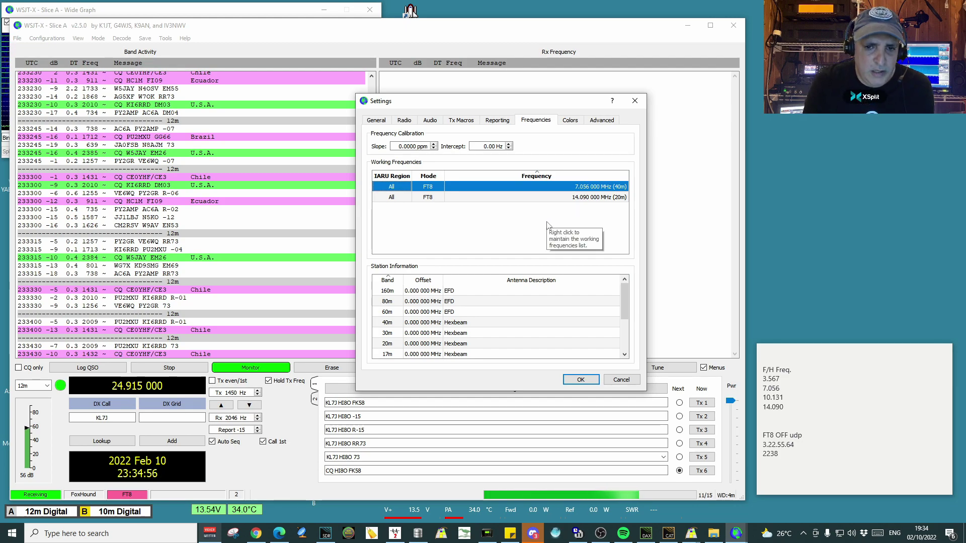
Enable the special operating activity with Hound selected in the advanced settings and apply the settings
left_click(570, 121)
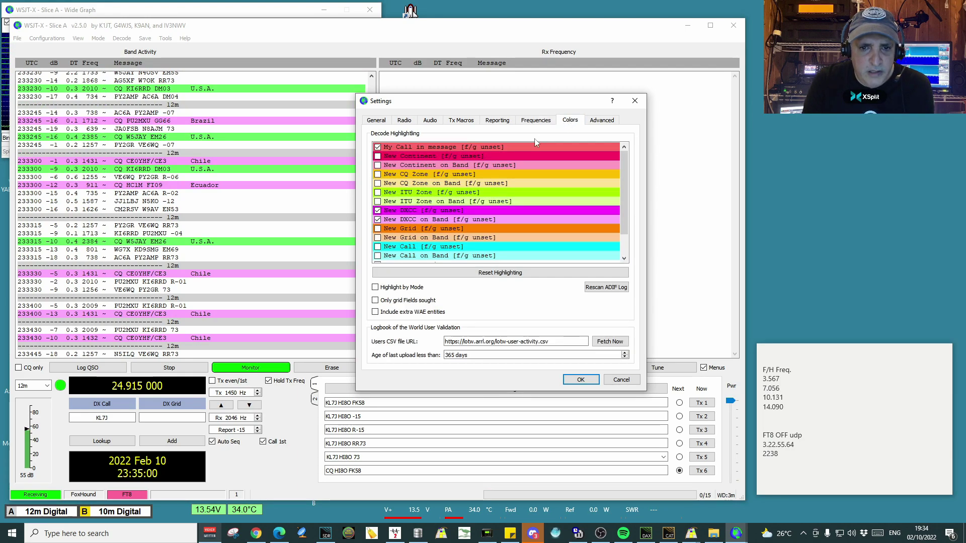
left_click(600, 121)
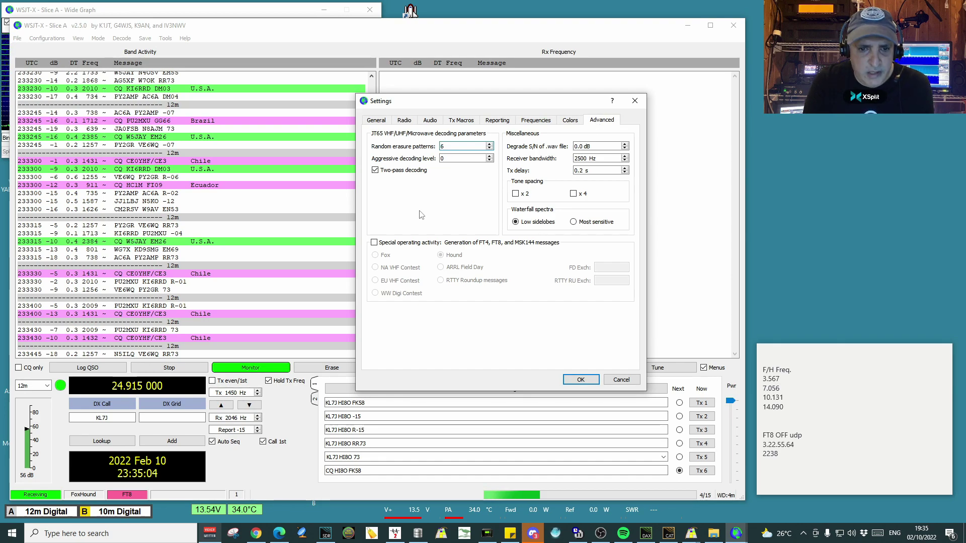
left_click(373, 245)
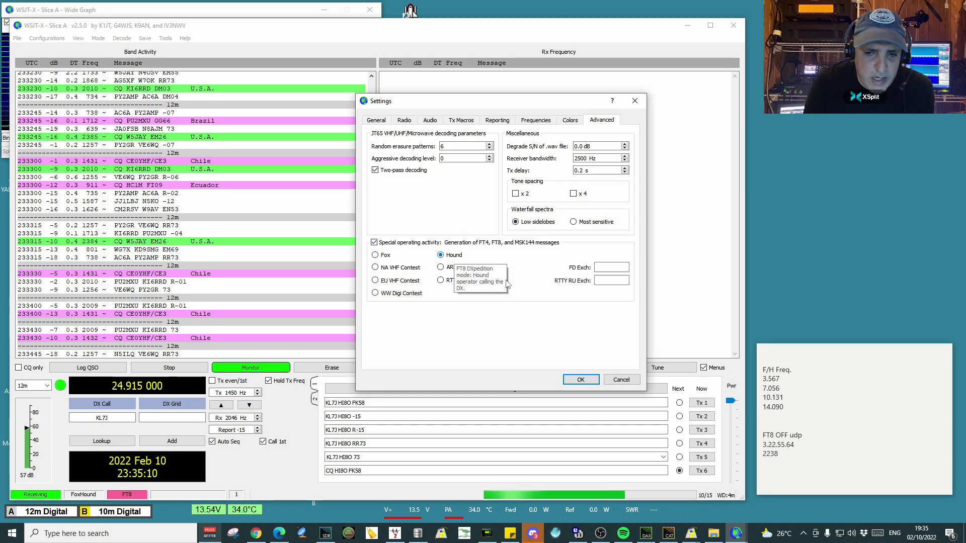
left_click(580, 380)
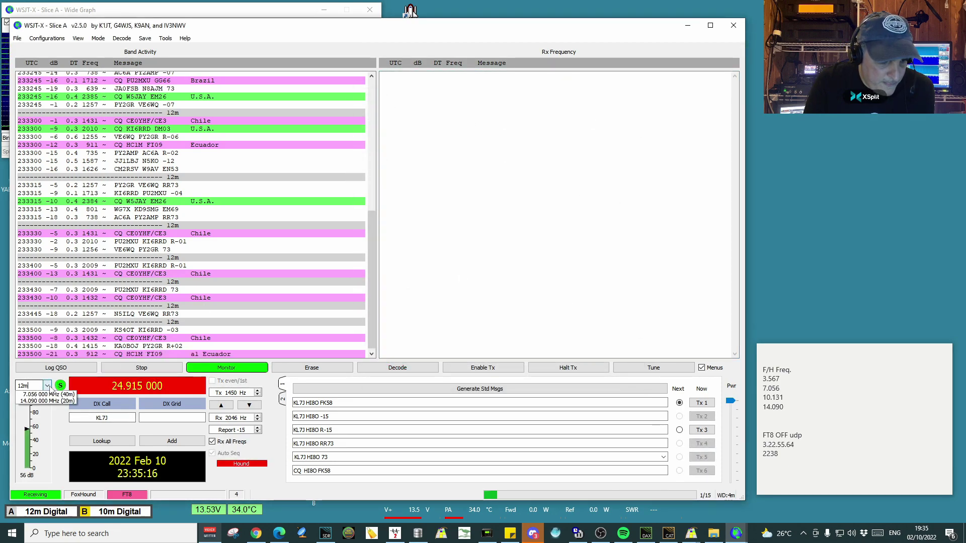
Tune to the 20m working frequency 14.090 MHz, followed by the 40m working frequency 7.056 MHz
left_click(47, 386)
left_click(300, 431)
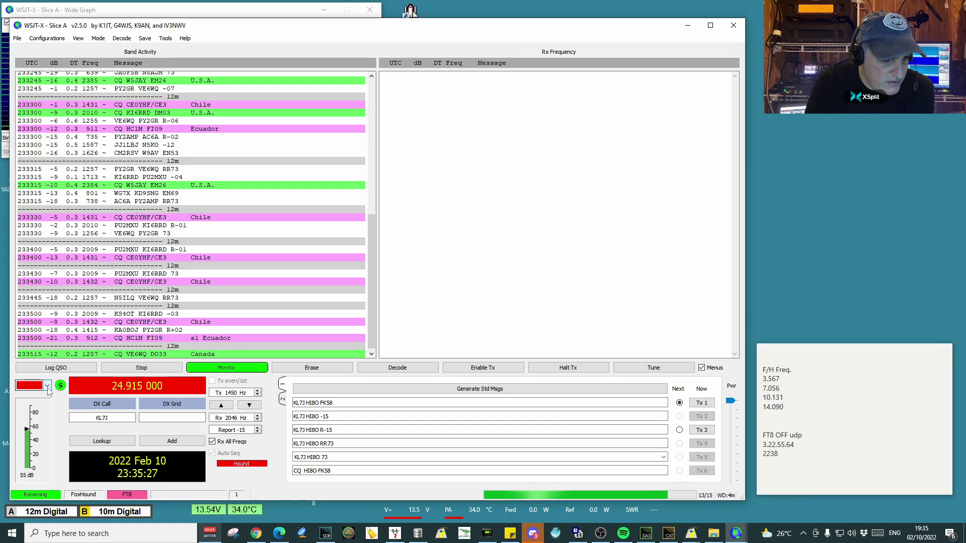
left_click(47, 388)
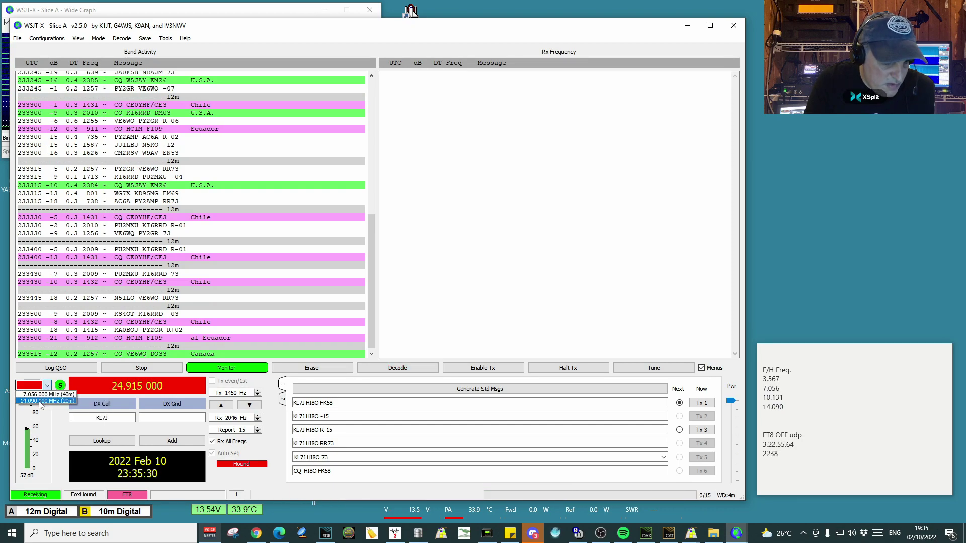
left_click(40, 401)
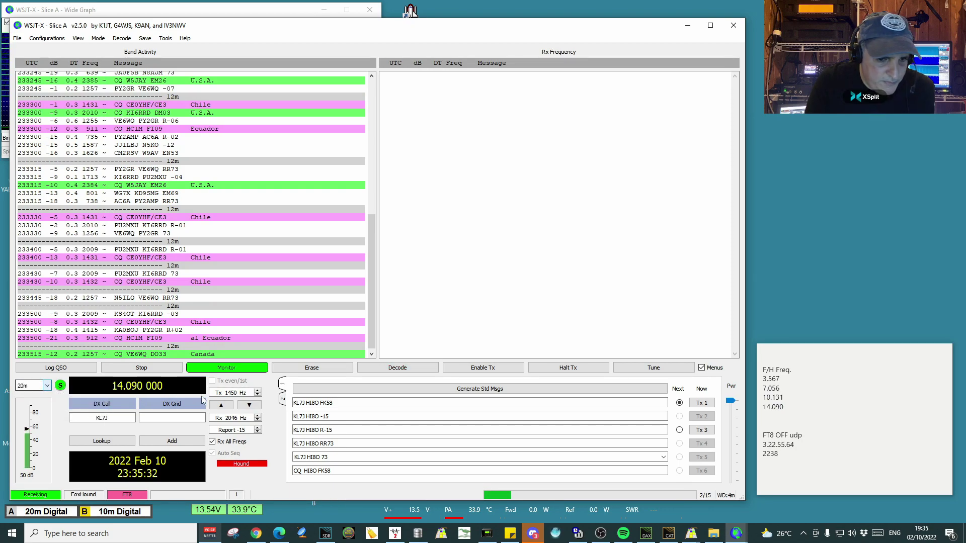
left_click(47, 386)
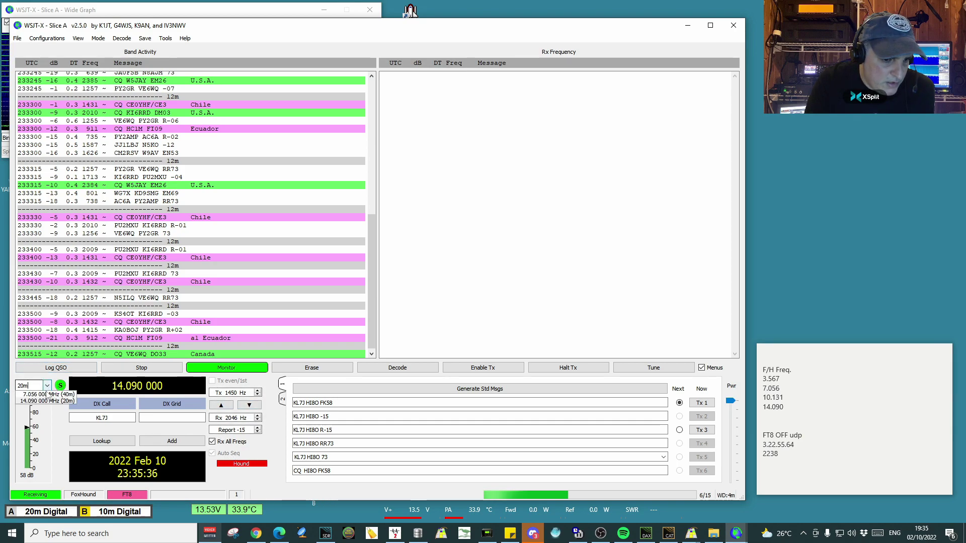
left_click(42, 401)
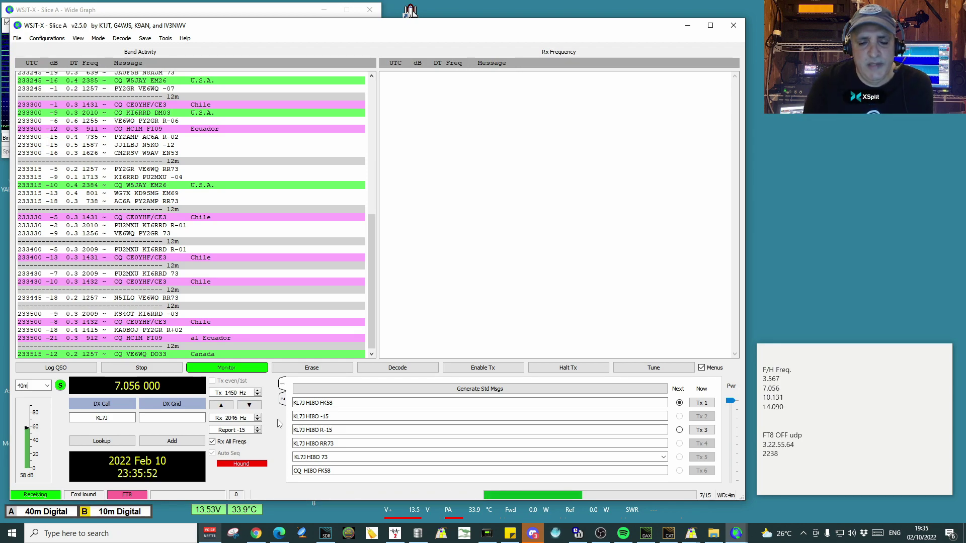
Switch to the Default configuration and tune to the 40m working frequency 7.074 MHz
left_click(57, 40)
mouse_move(50, 61)
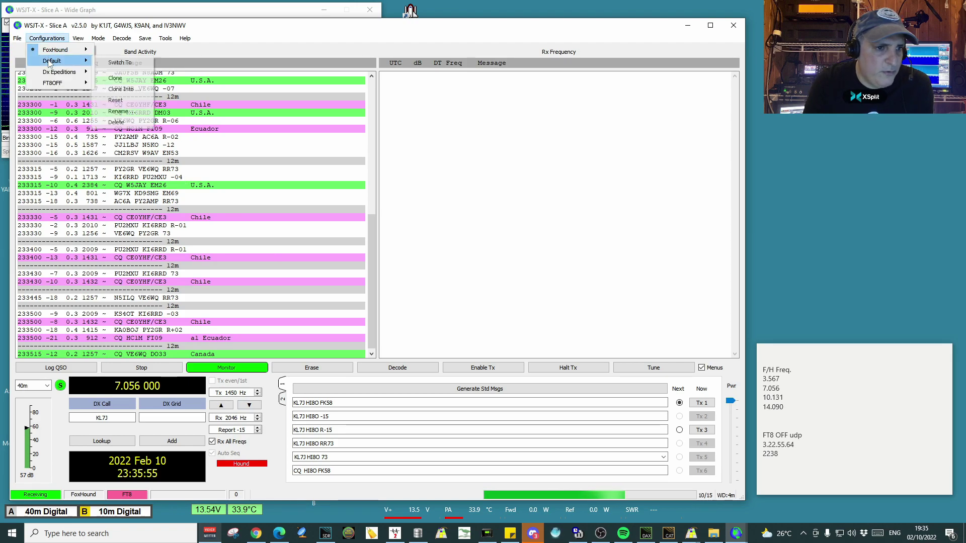
left_click(105, 62)
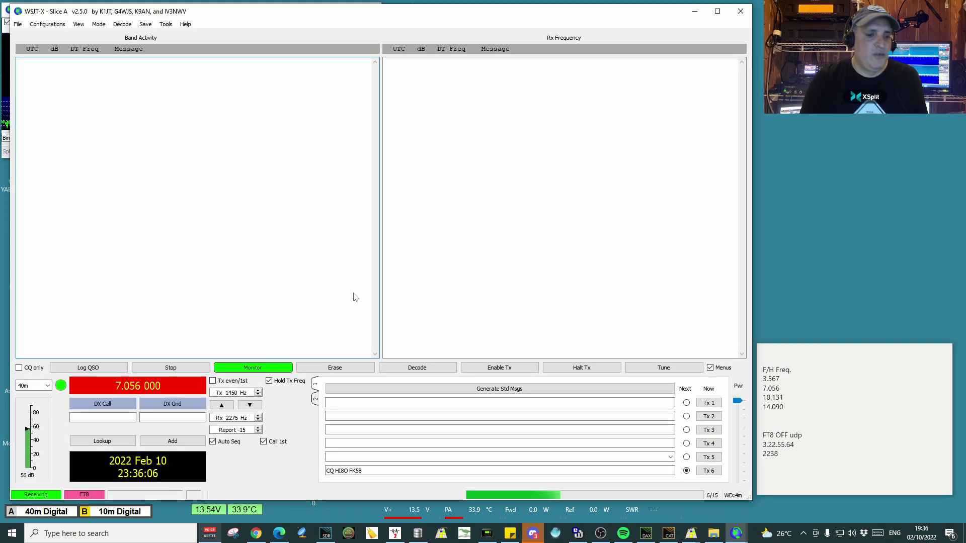
left_click(47, 385)
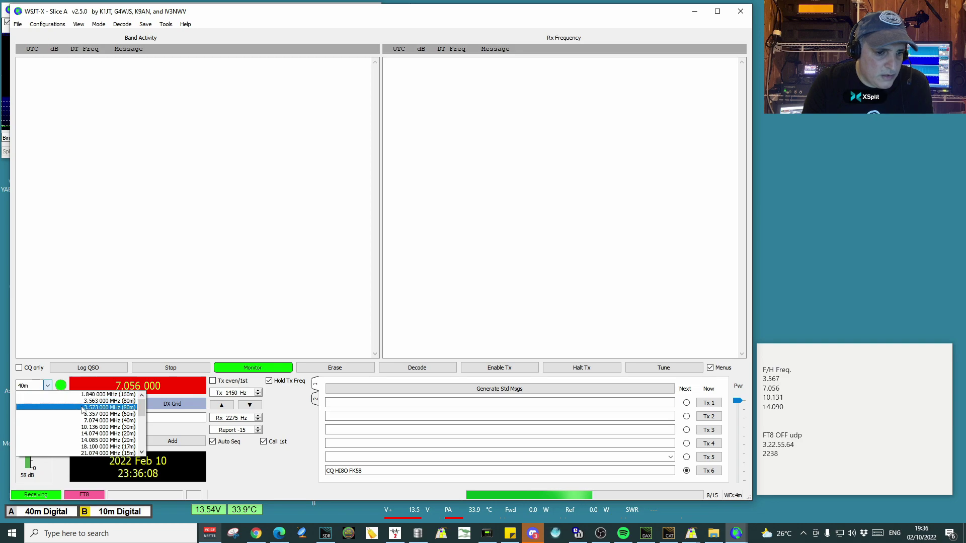
left_click(92, 421)
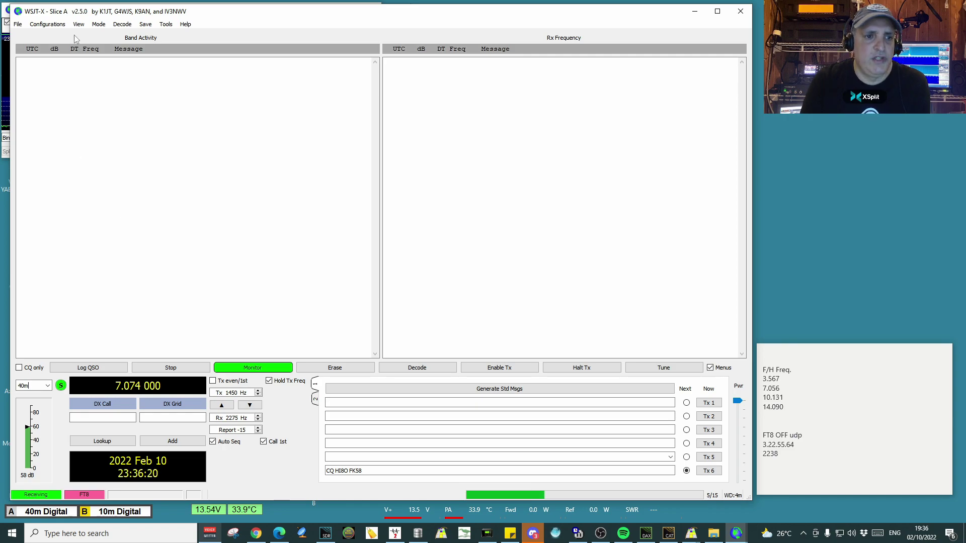
Switch to the FoxHound configuration and check the working frequencies offered in its band list
left_click(18, 24)
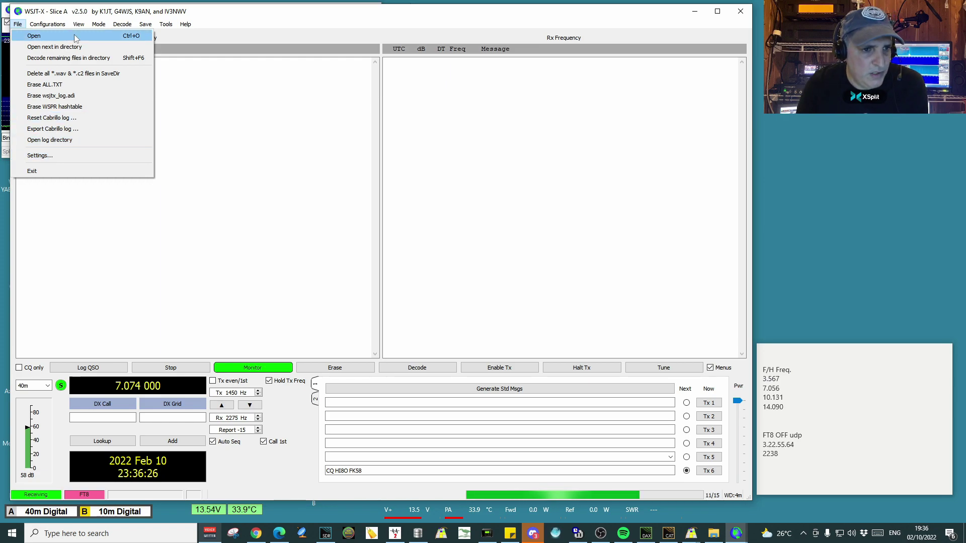
mouse_move(78, 24)
mouse_move(48, 25)
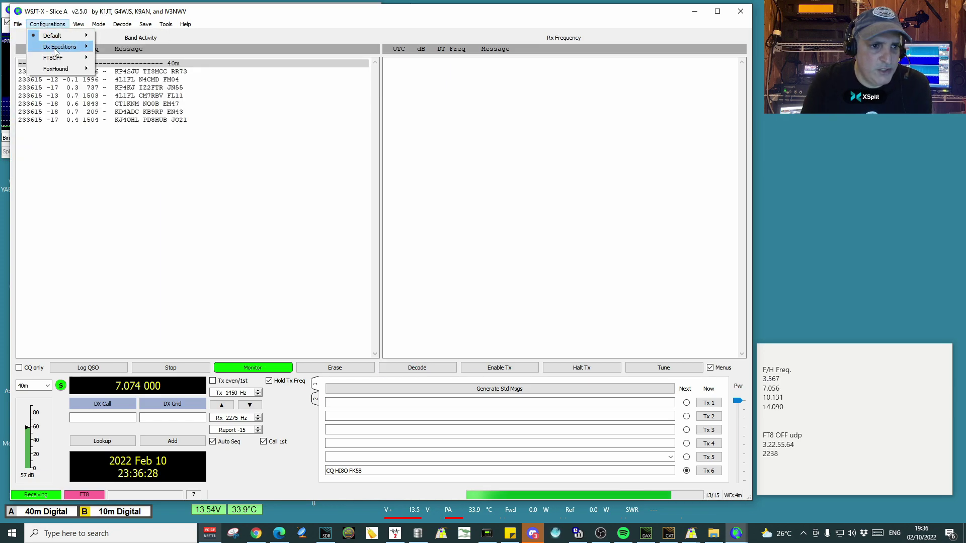
mouse_move(55, 60)
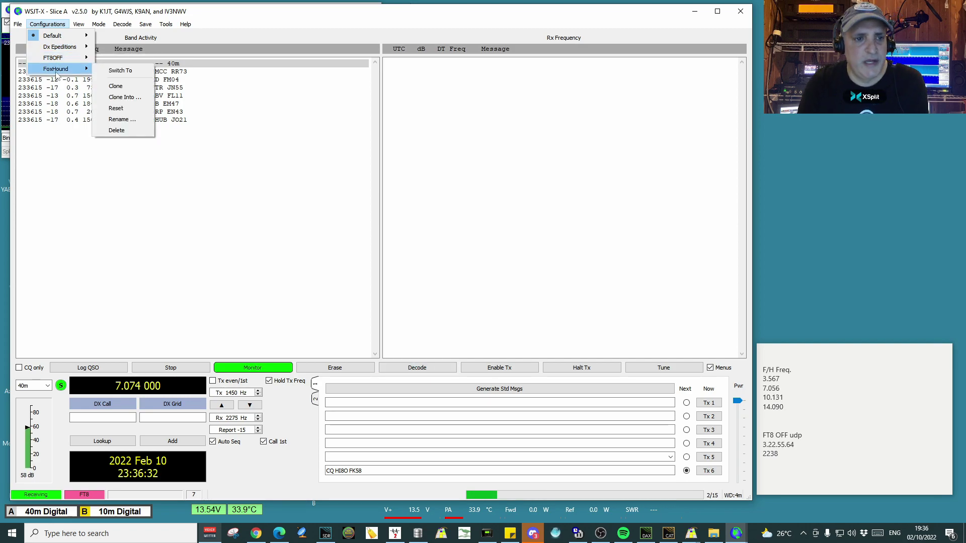
left_click(120, 71)
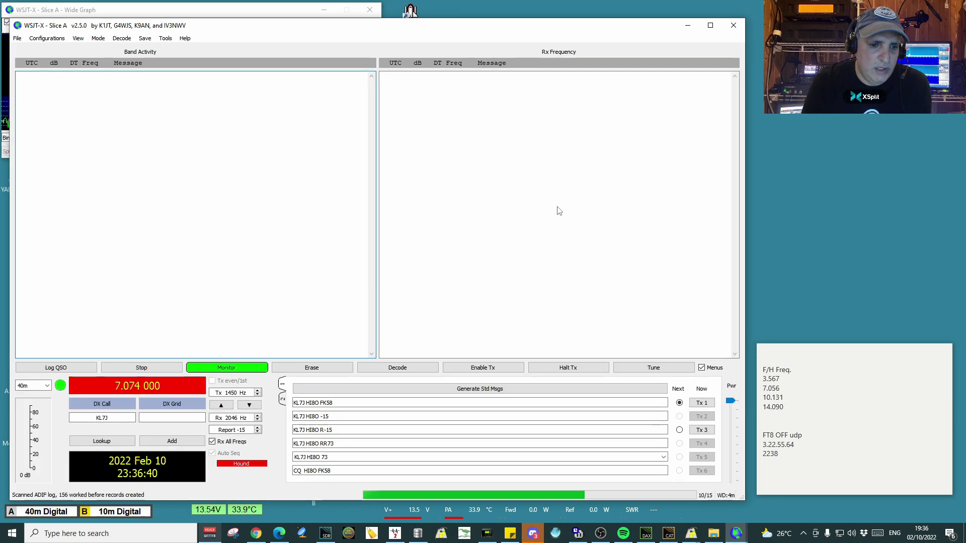
left_click(173, 418)
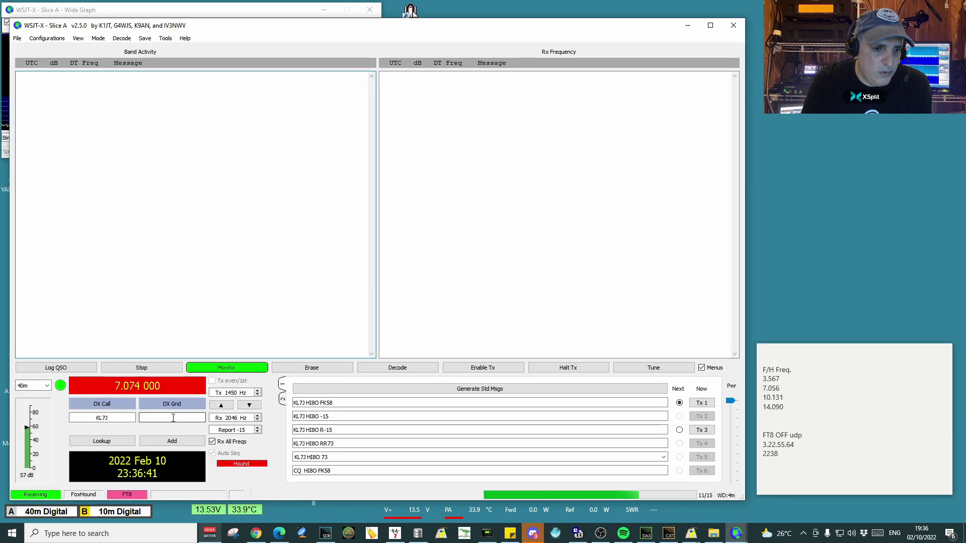
left_click(48, 386)
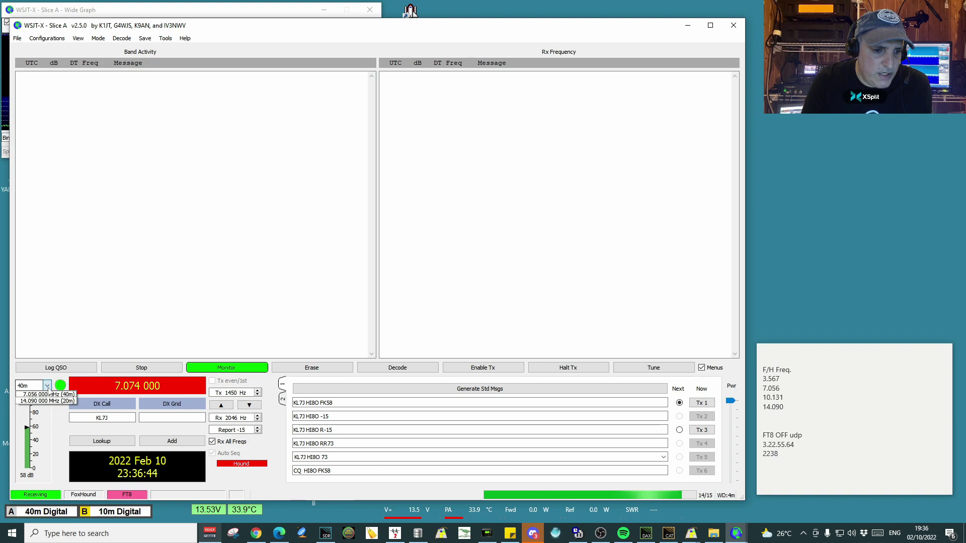
left_click(280, 418)
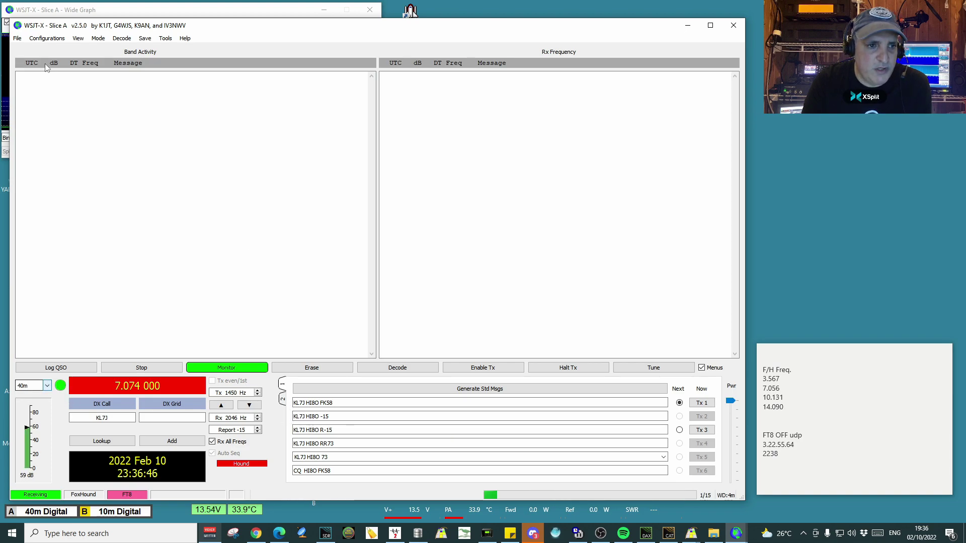
Switch from the FoxHound configuration back to Default
left_click(35, 40)
mouse_move(70, 61)
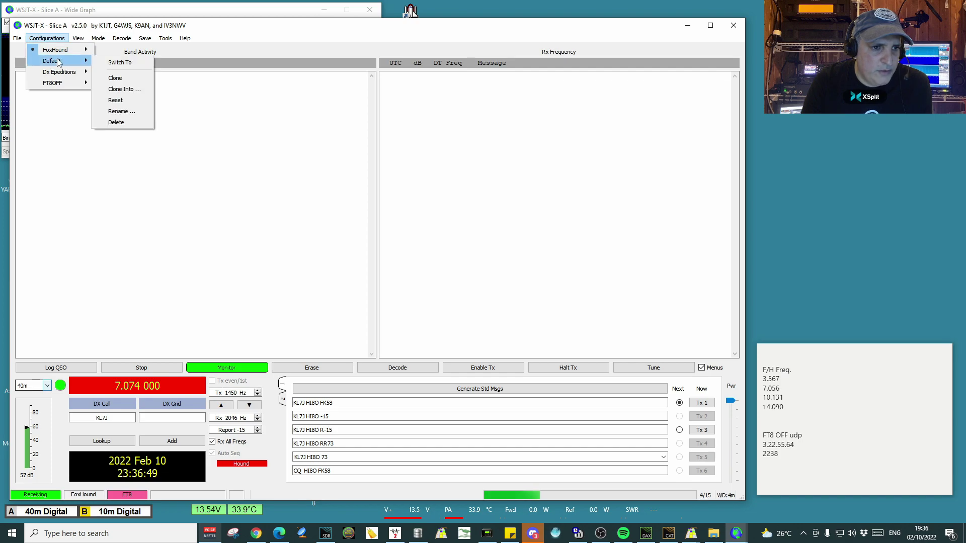
left_click(115, 62)
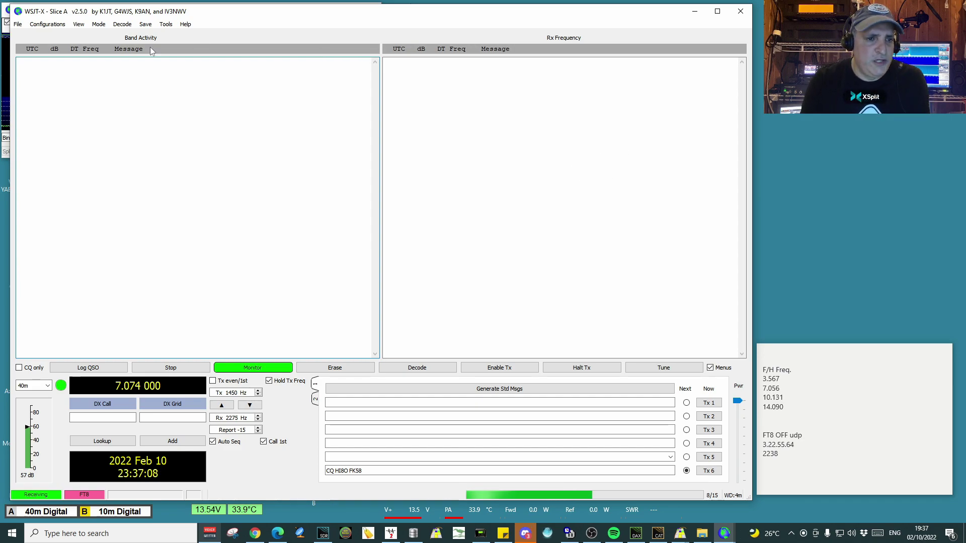
Review the station call sign in the Default configuration's general settings and close the settings
left_click(20, 25)
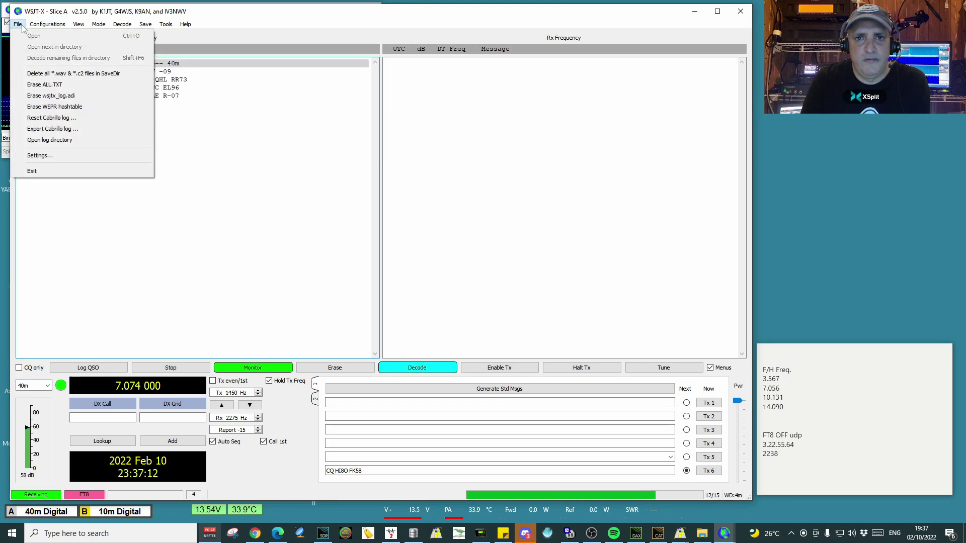
left_click(59, 157)
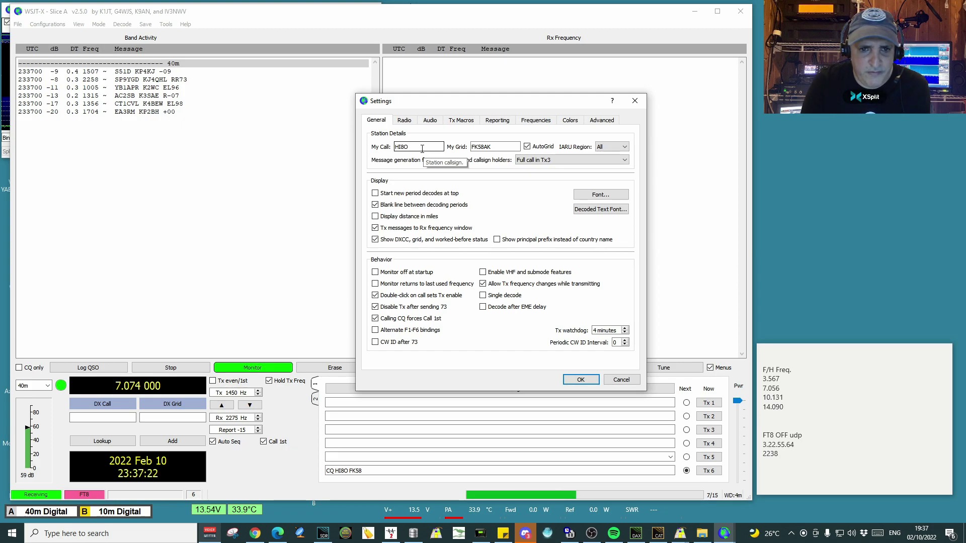
left_click(422, 148)
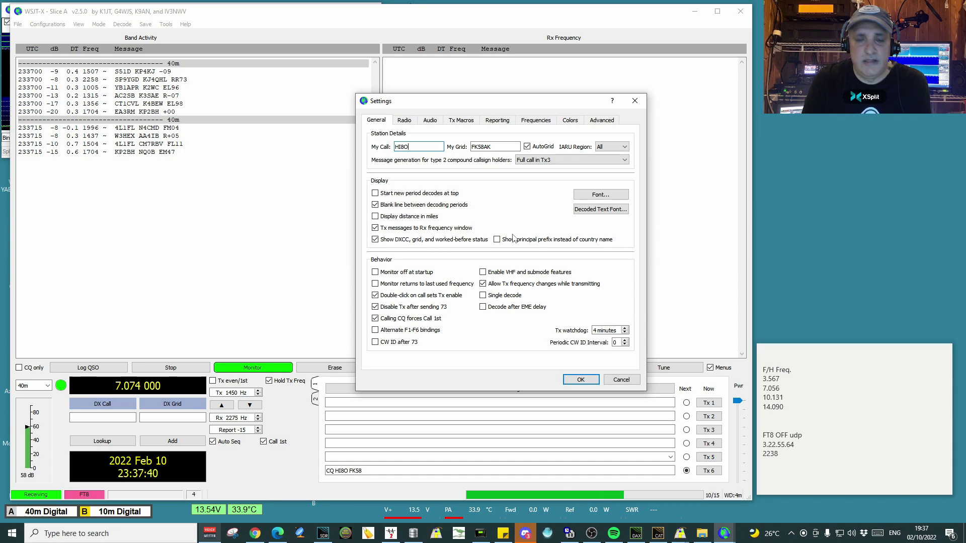
key("Return")
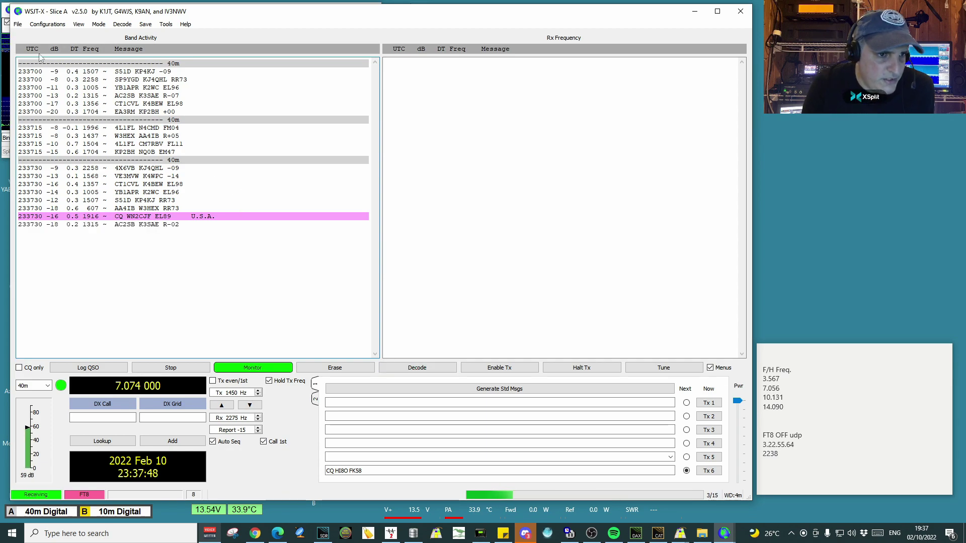
Switch to the FT8OFF configuration and widen its main window to about the width used by the other configurations
left_click(48, 25)
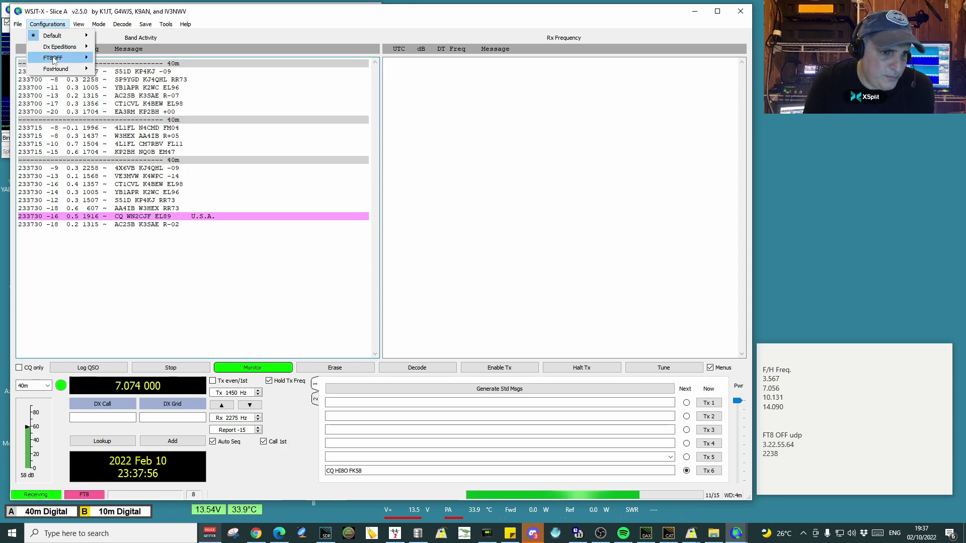
left_click(116, 60)
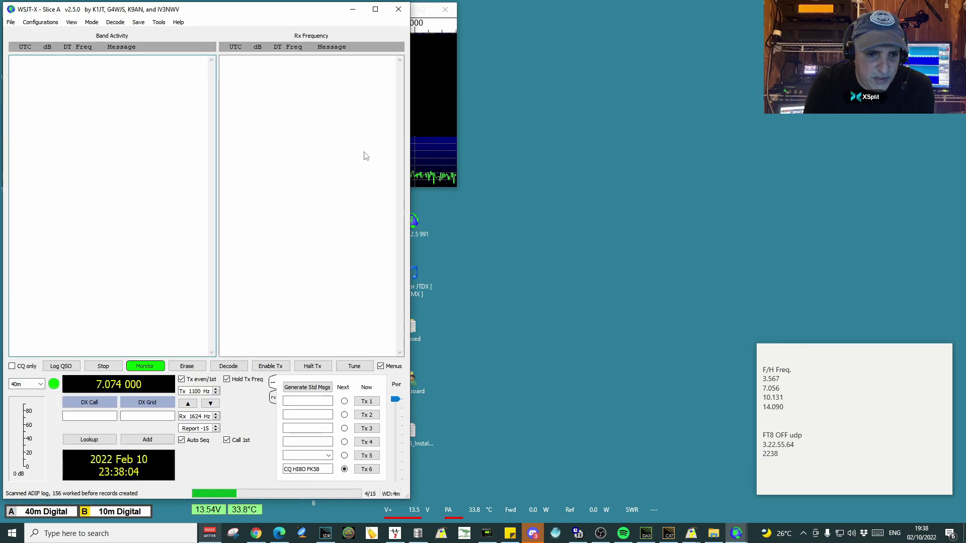
left_click(11, 23)
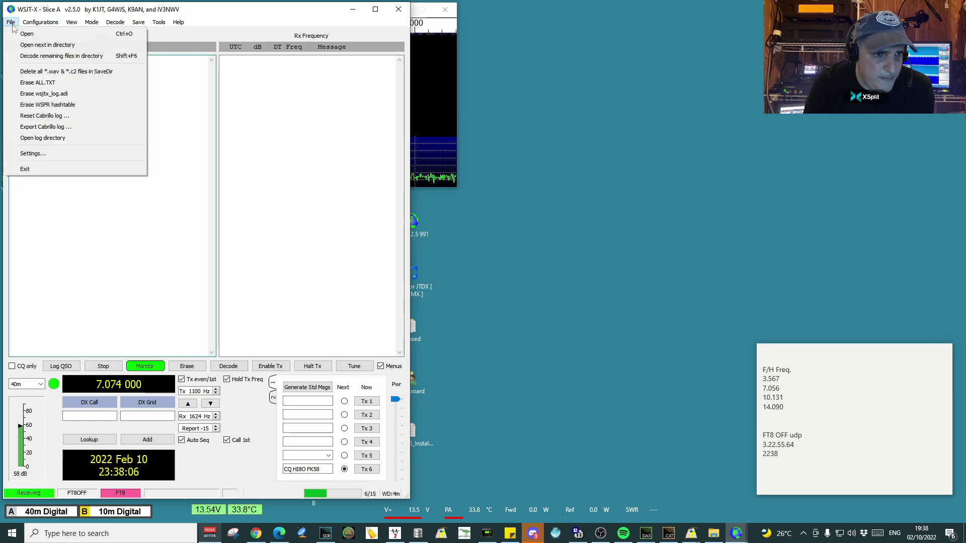
left_click(43, 154)
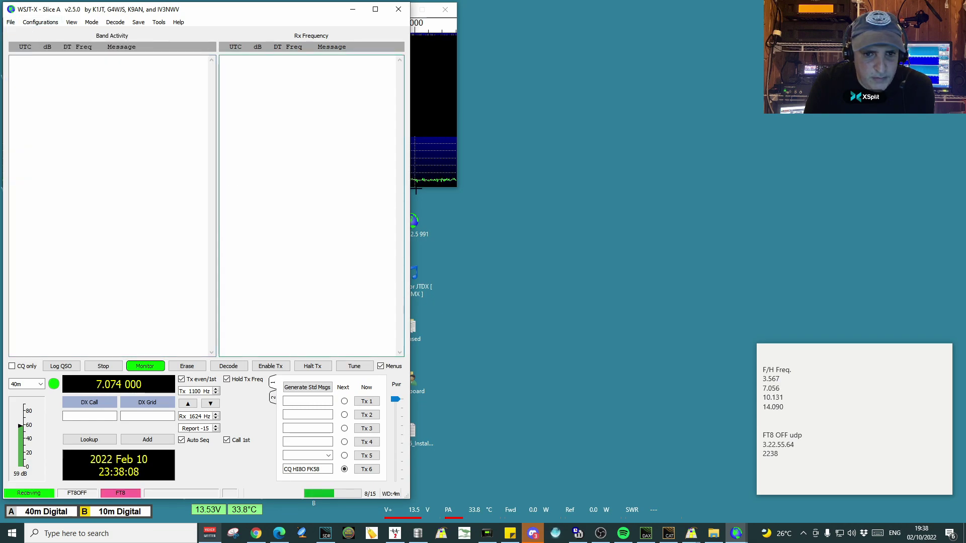
left_click_drag(412, 193, 744, 198)
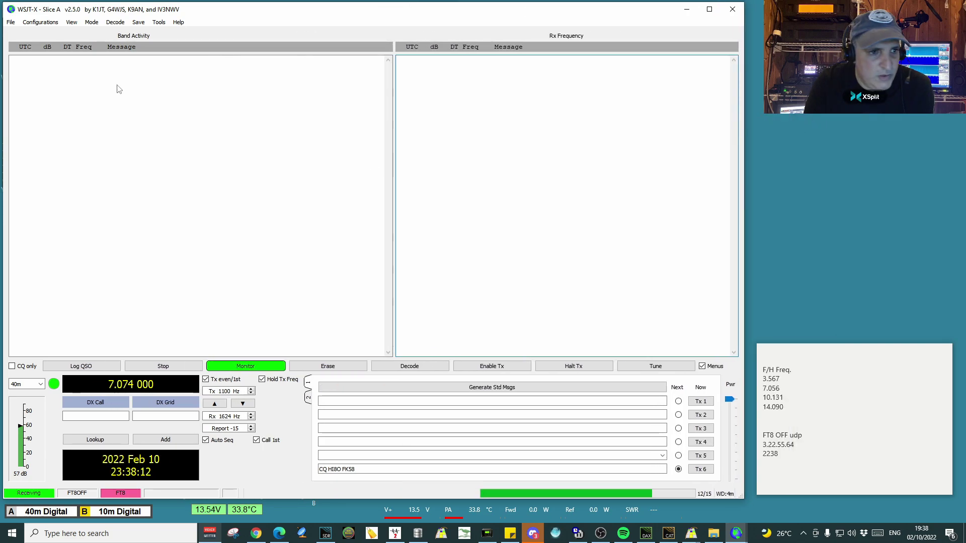
Review the secondary UDP server address and port in the FT8OFF reporting settings, and close the settings
left_click(11, 22)
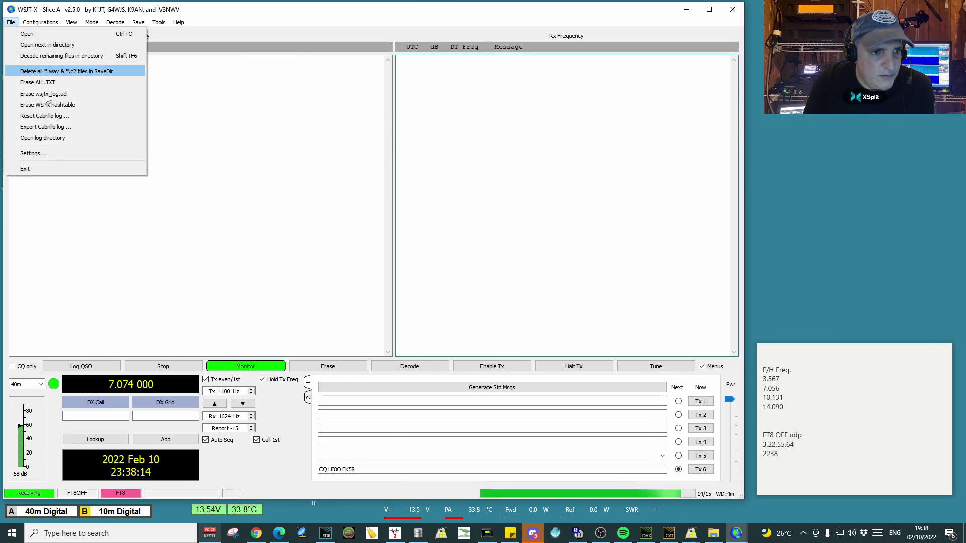
left_click(60, 154)
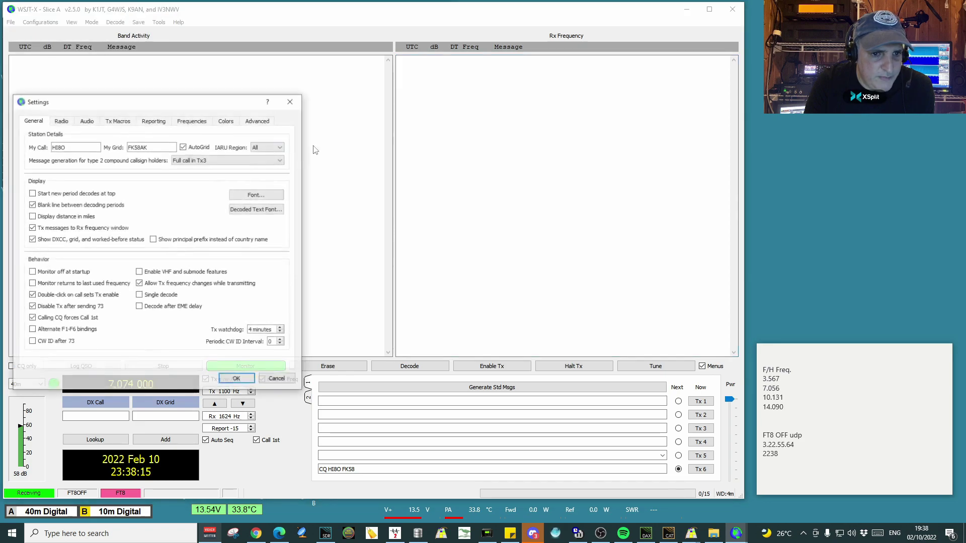
left_click(164, 123)
left_click_drag(177, 101, 273, 85)
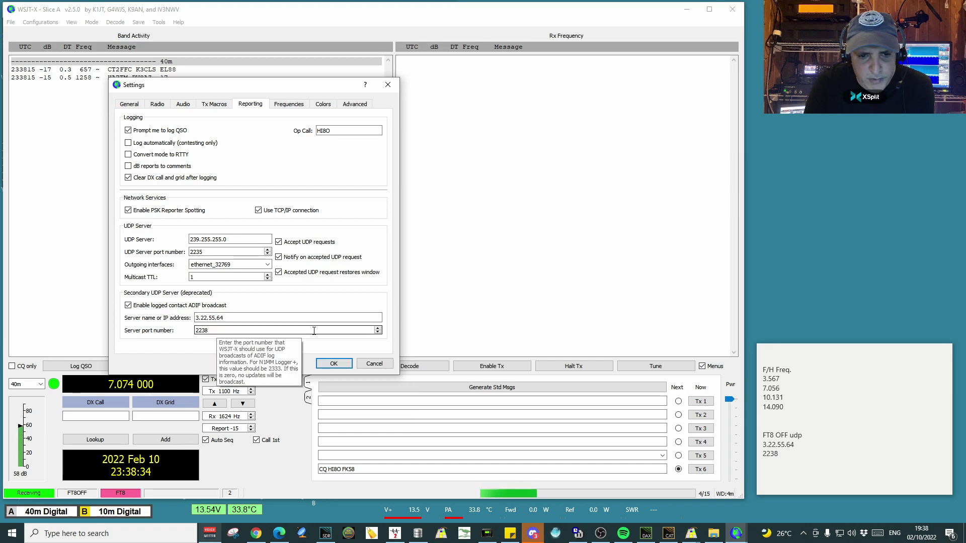
left_click(334, 363)
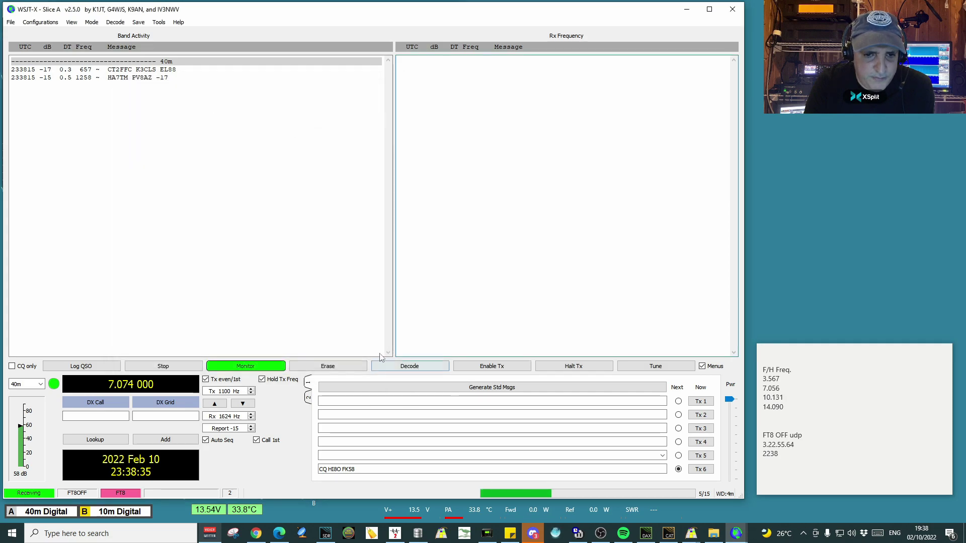
Switch back to the Default configuration and clone it
left_click(40, 22)
mouse_move(43, 45)
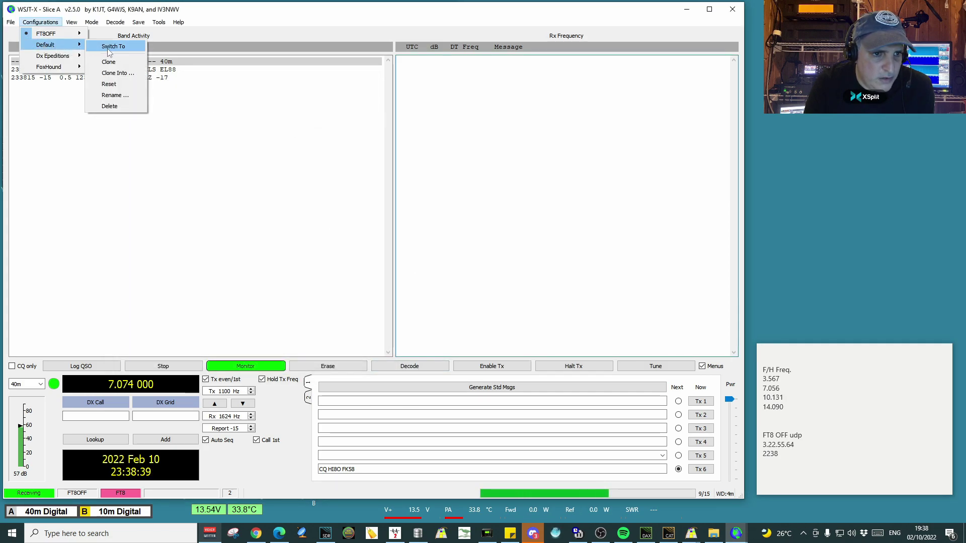
left_click(110, 48)
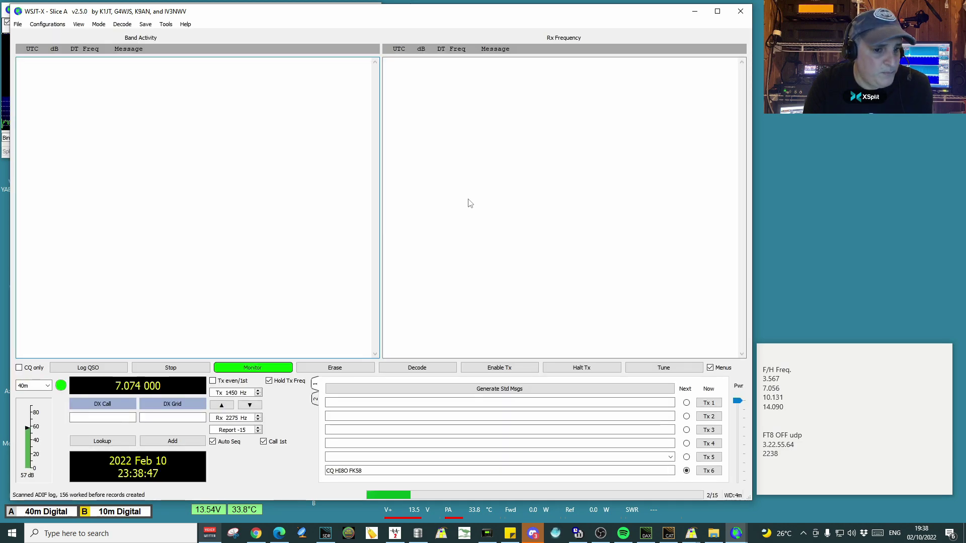
left_click(56, 26)
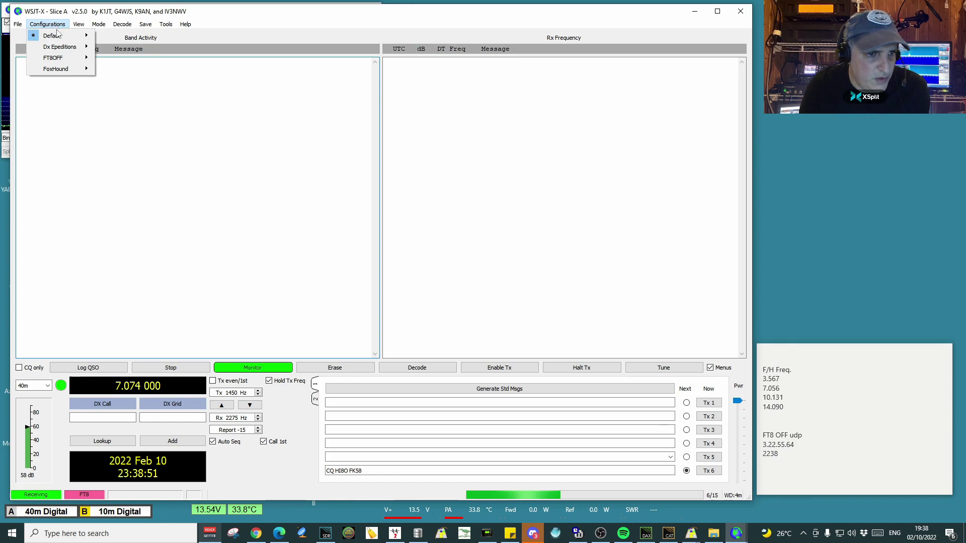
mouse_move(58, 37)
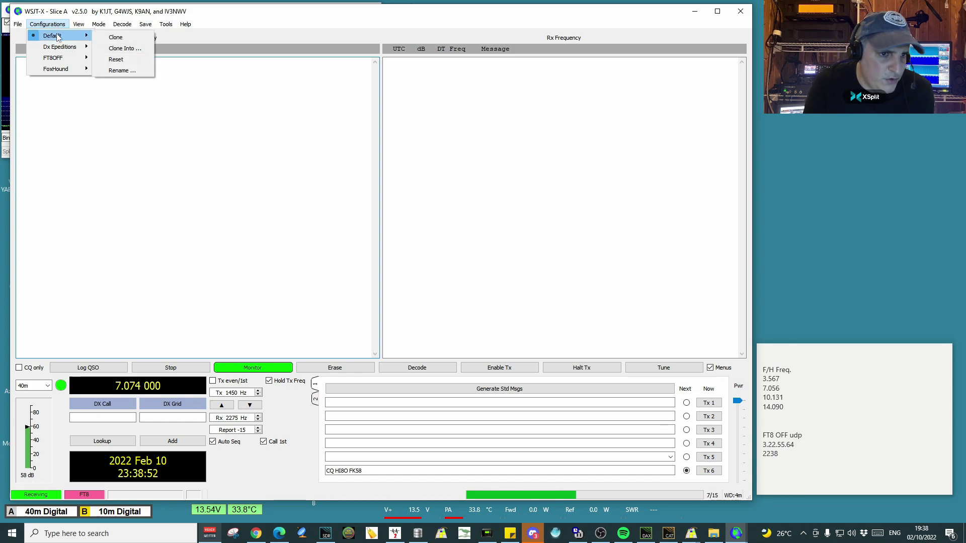
left_click(120, 38)
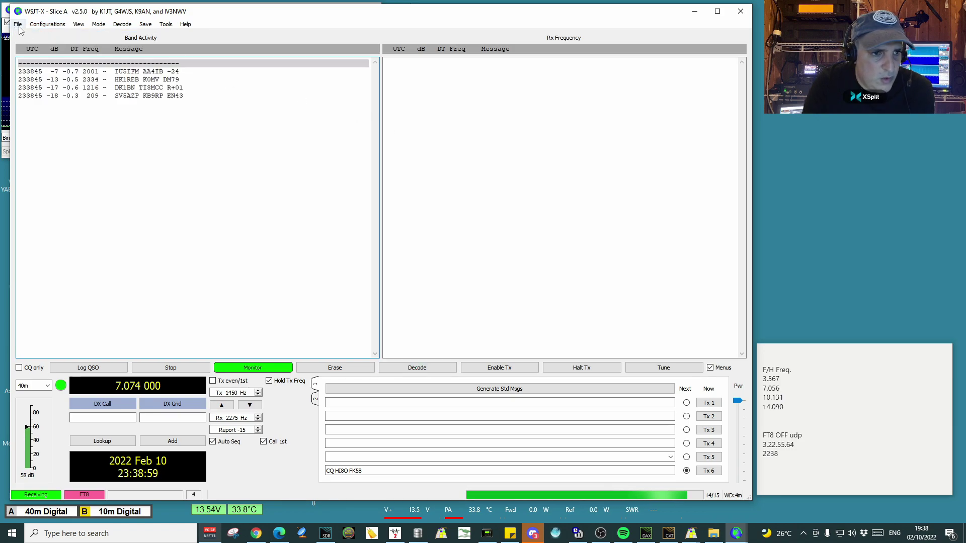
Rename the cloned "Default - Copy" configuration as "FT8 Sprint"
left_click(53, 27)
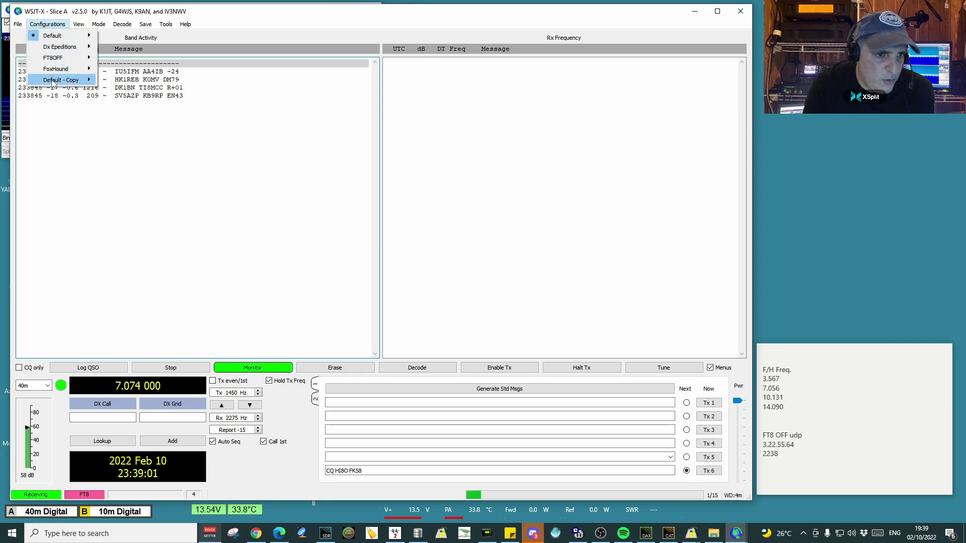
mouse_move(53, 83)
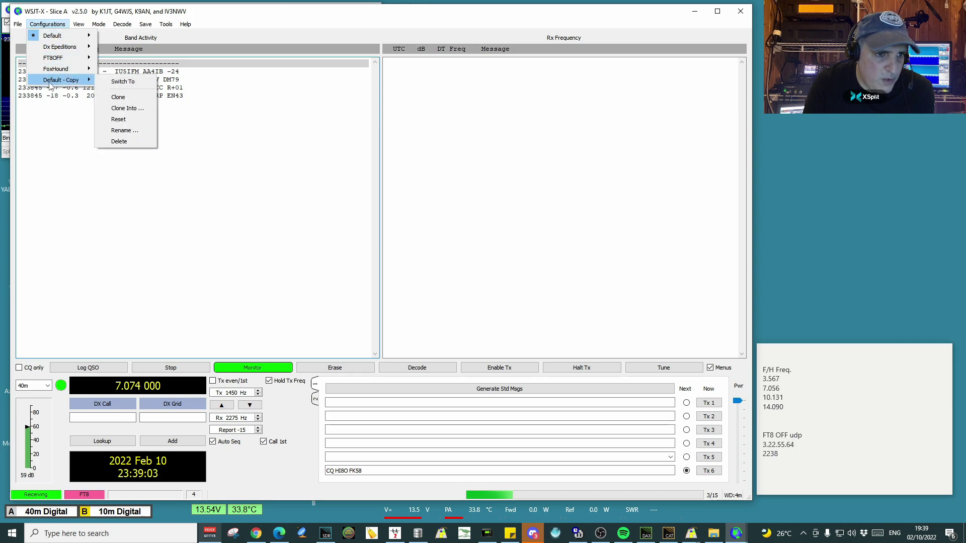
left_click(125, 132)
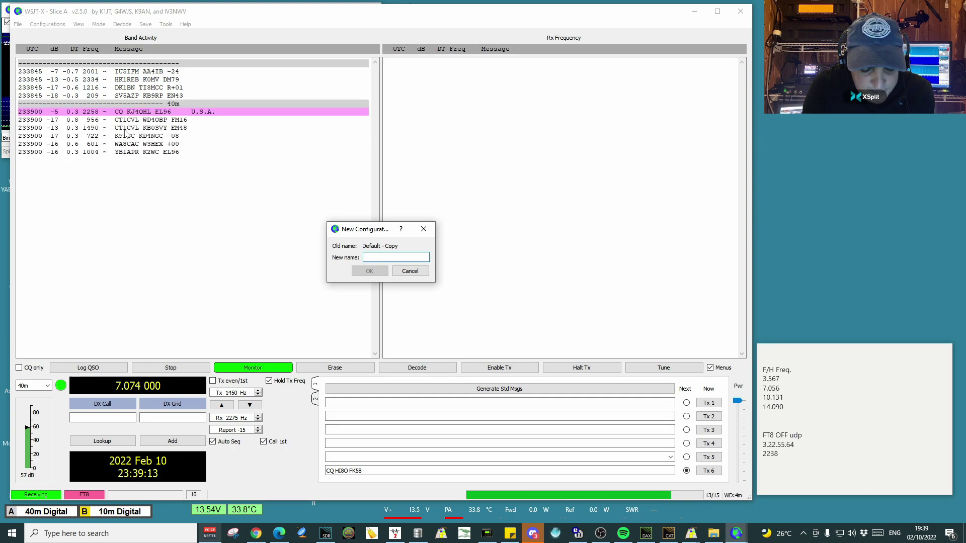
type("FT")
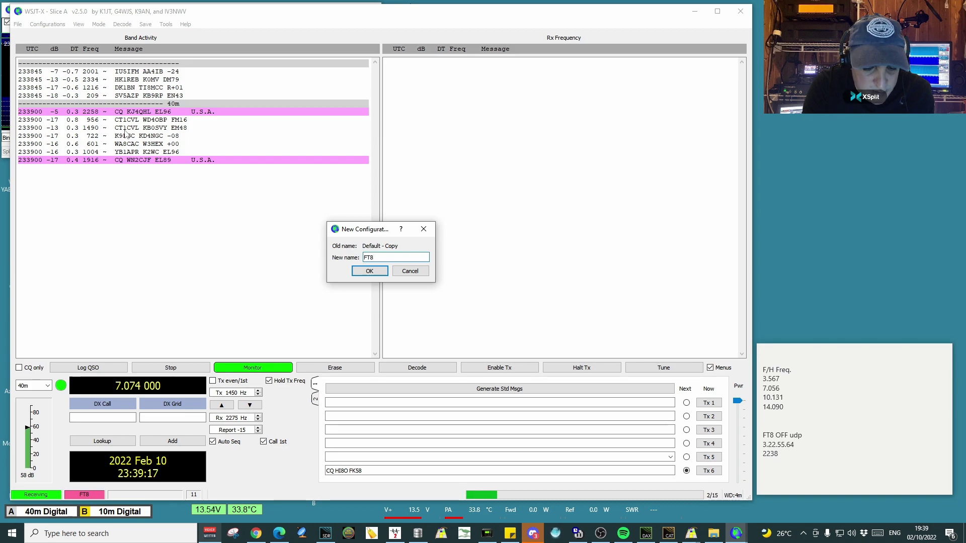
type("8 ")
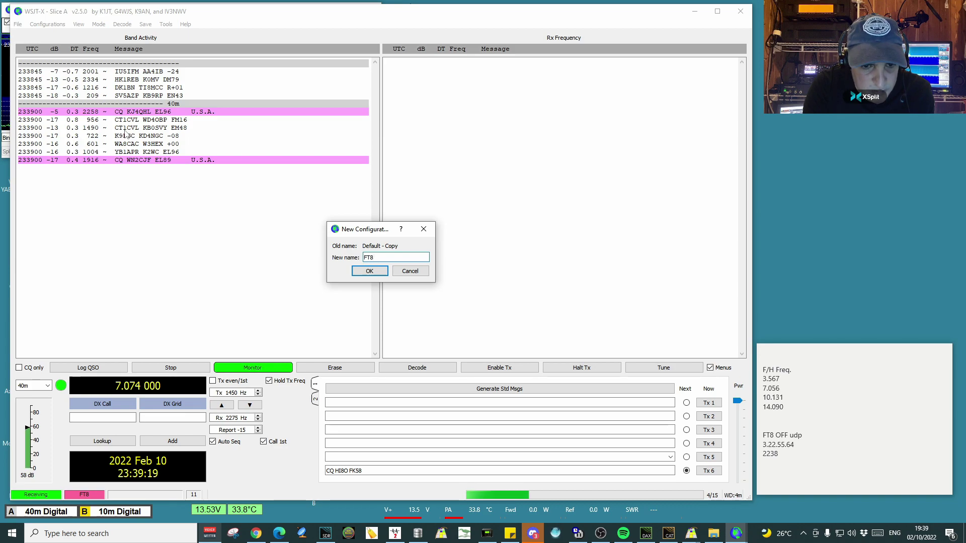
type("Sprint")
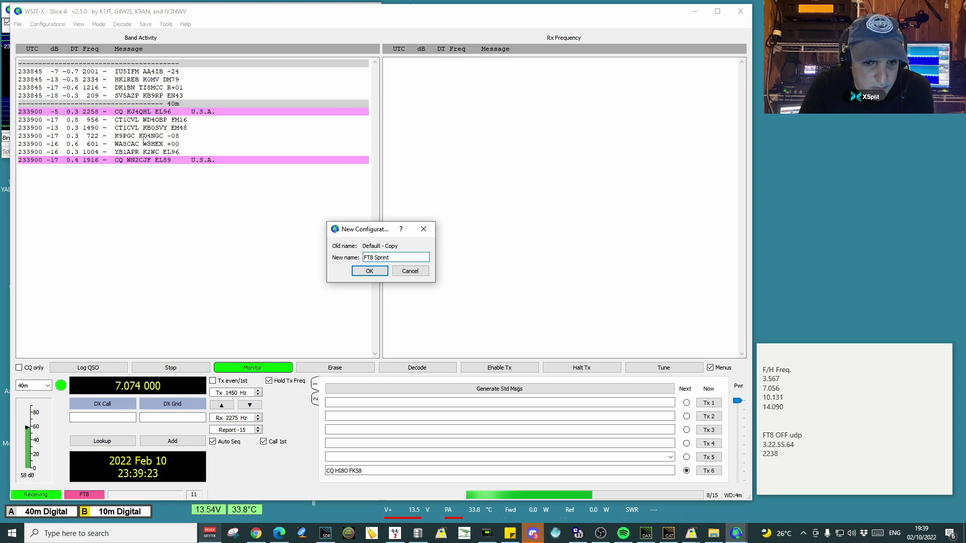
left_click(375, 270)
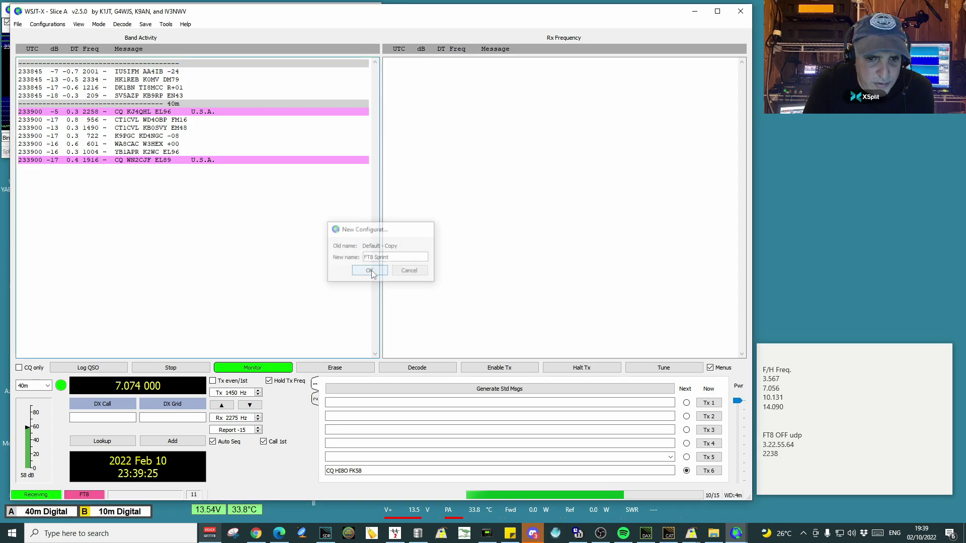
Switch to the FT8 Sprint configuration
left_click(56, 27)
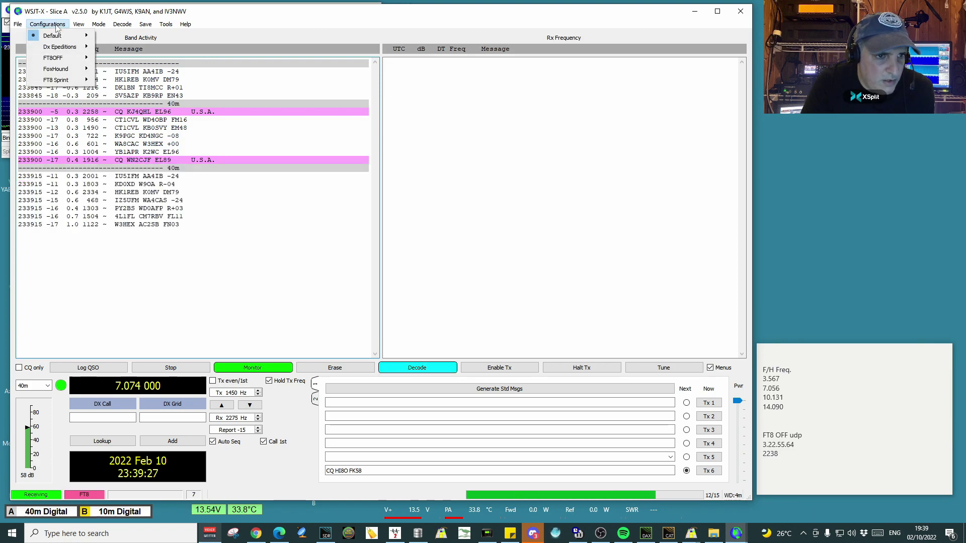
mouse_move(59, 80)
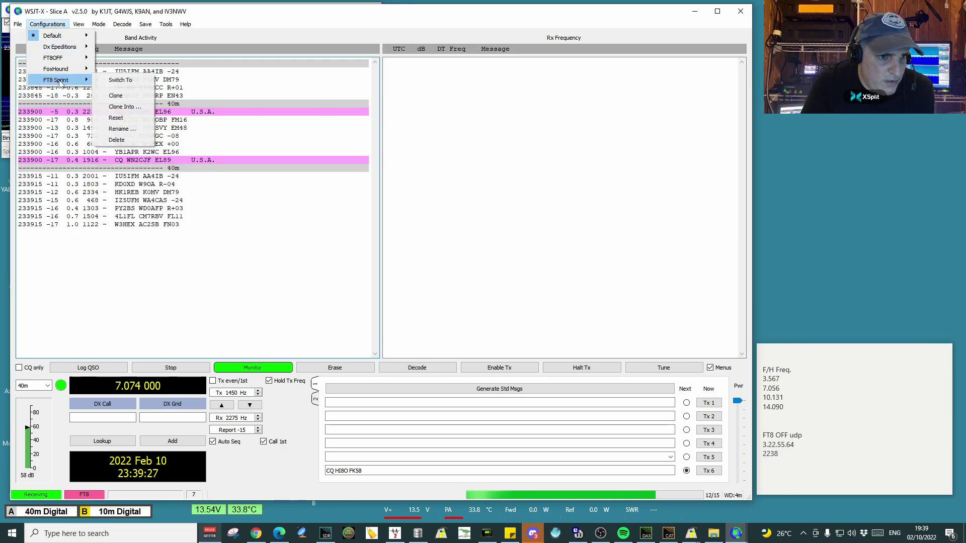
left_click(119, 81)
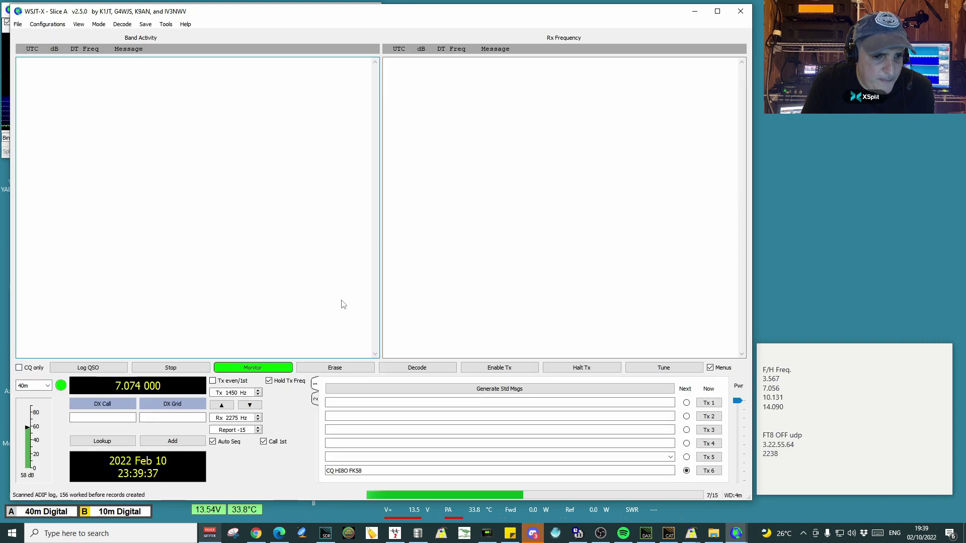
Set the secondary UDP server in the FT8 Sprint reporting settings to address 3.22.55.64 and port 2238, and accept the settings
left_click(18, 25)
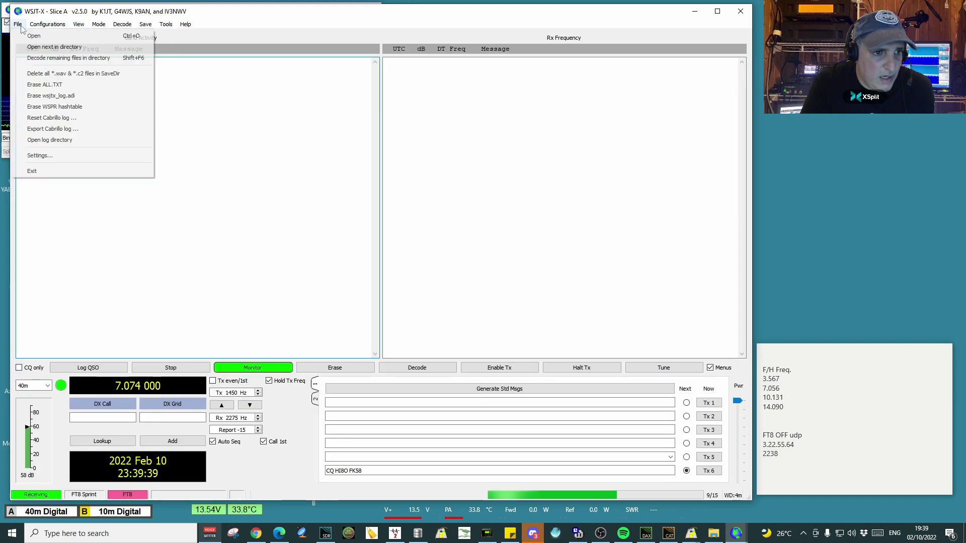
left_click(50, 154)
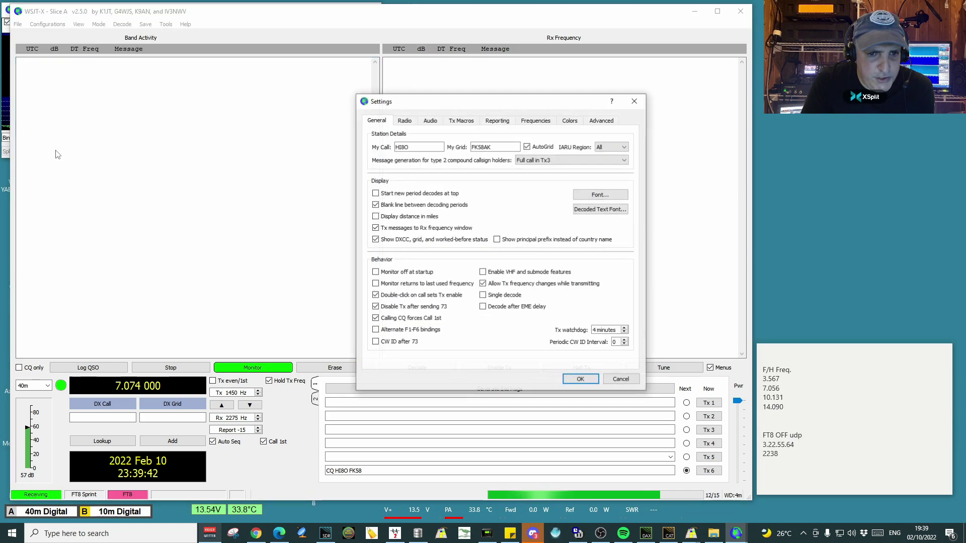
left_click(494, 121)
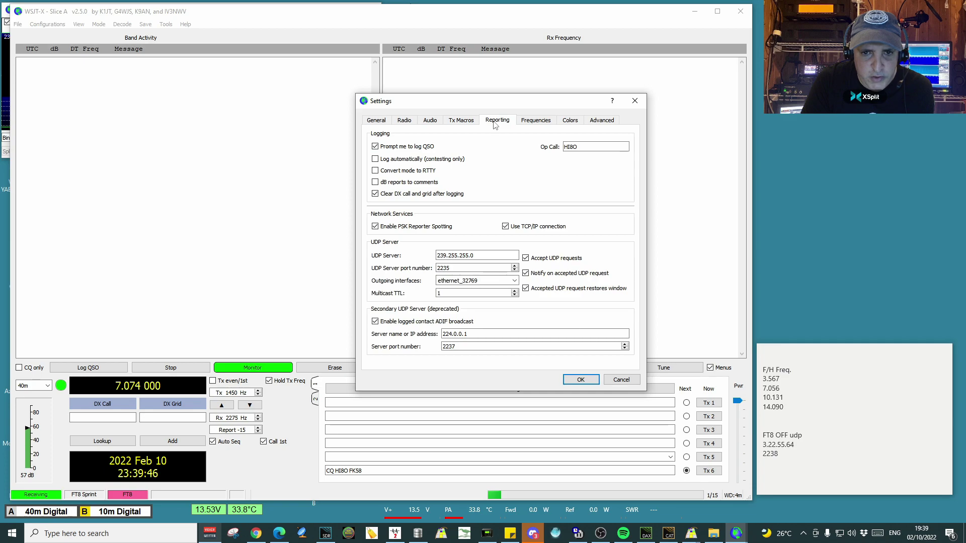
left_click(483, 333)
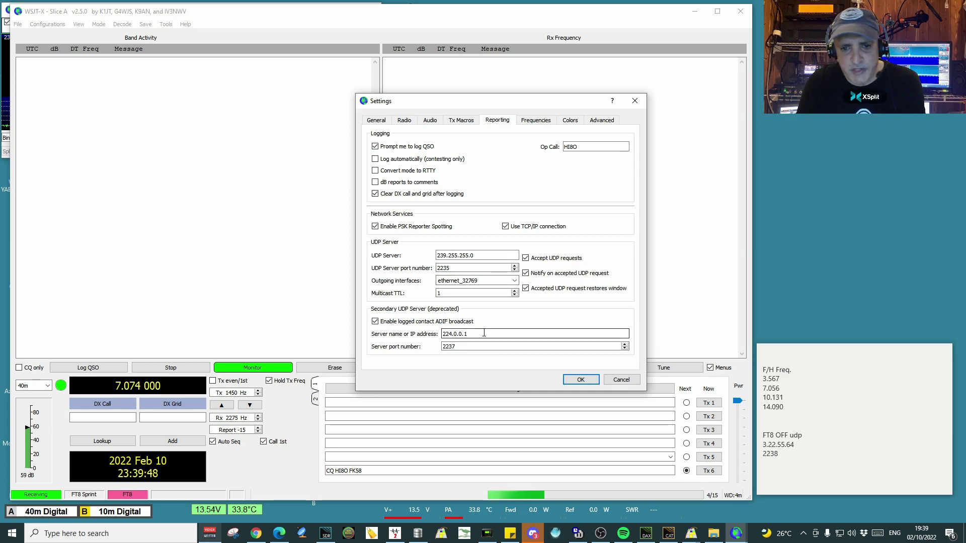
left_click_drag(479, 333, 430, 338)
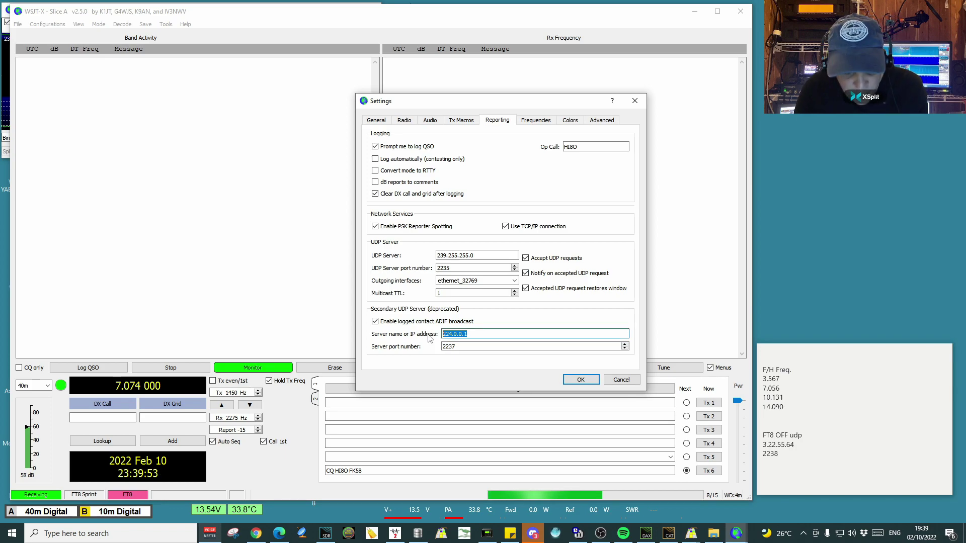
type("3.22")
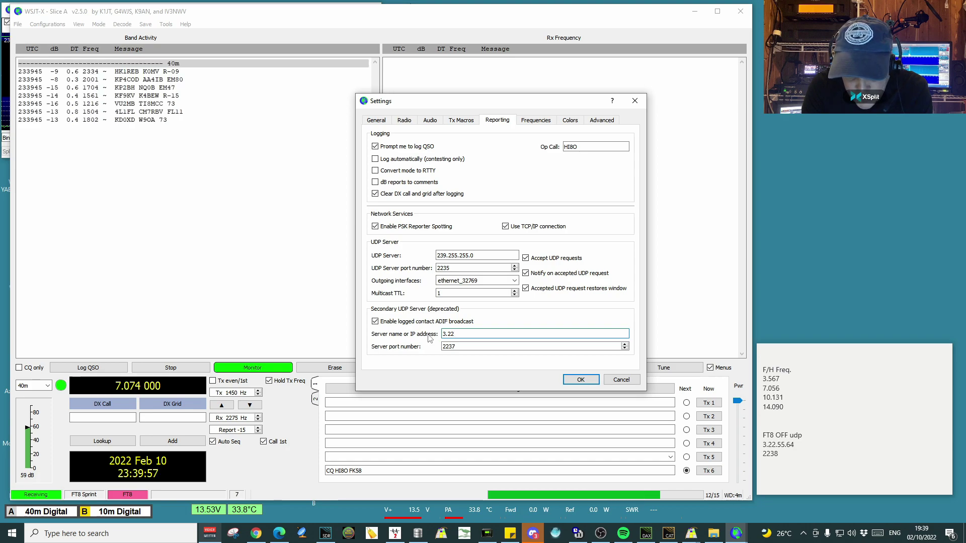
type(".55.")
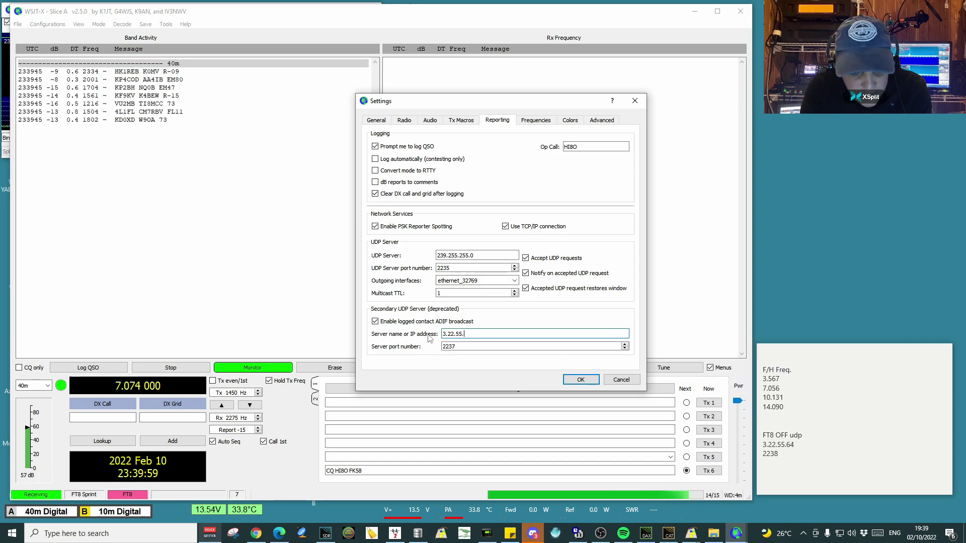
type("64")
left_click(476, 346)
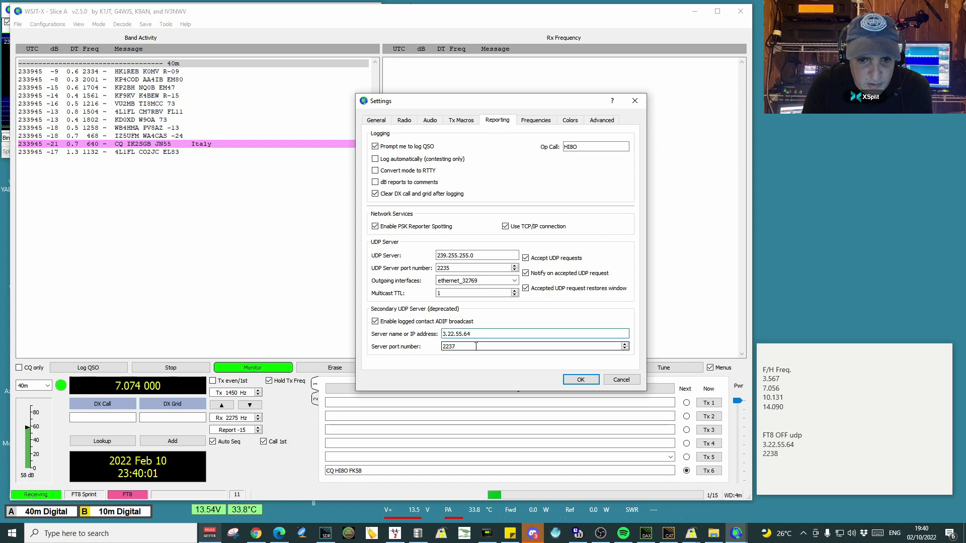
type("8")
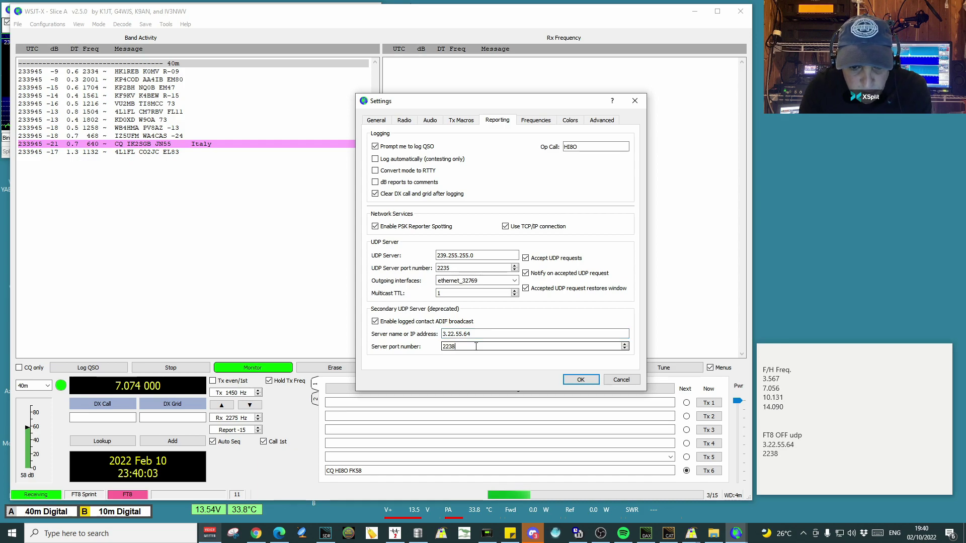
left_click(580, 380)
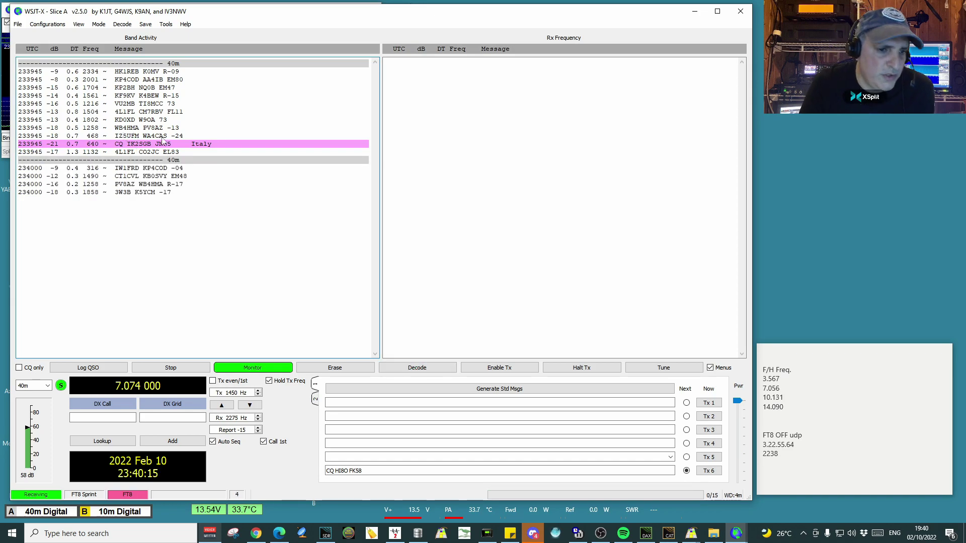
Switch from FT8 Sprint back to the Default configuration
left_click(47, 24)
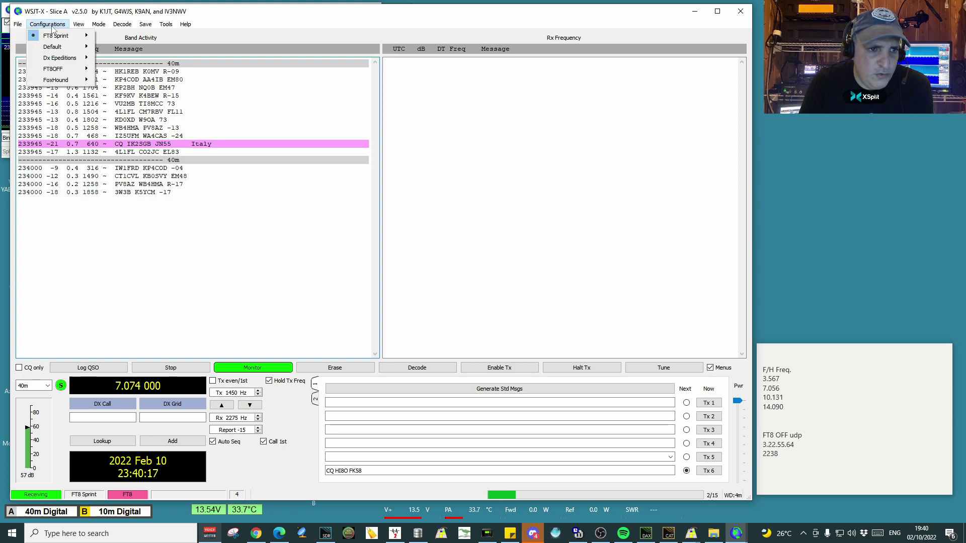
mouse_move(61, 47)
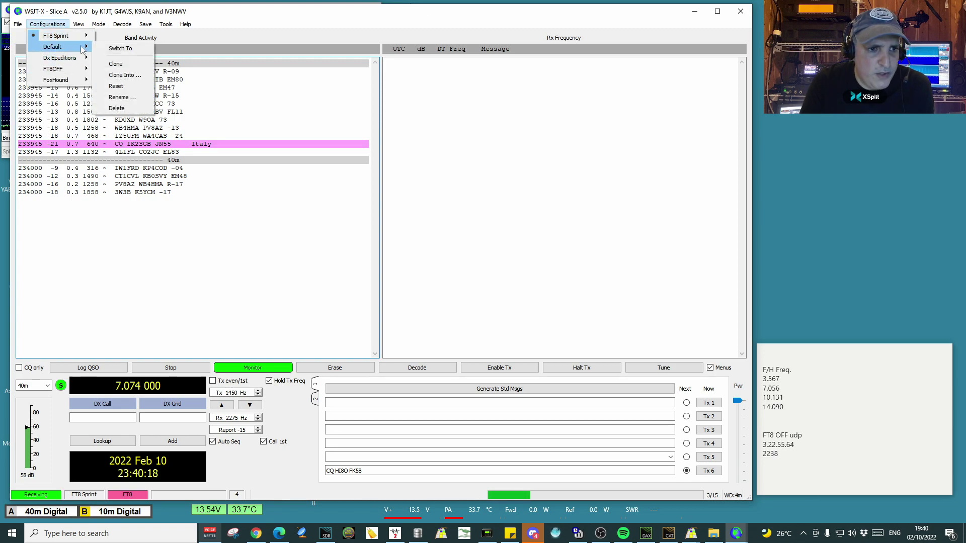
left_click(125, 44)
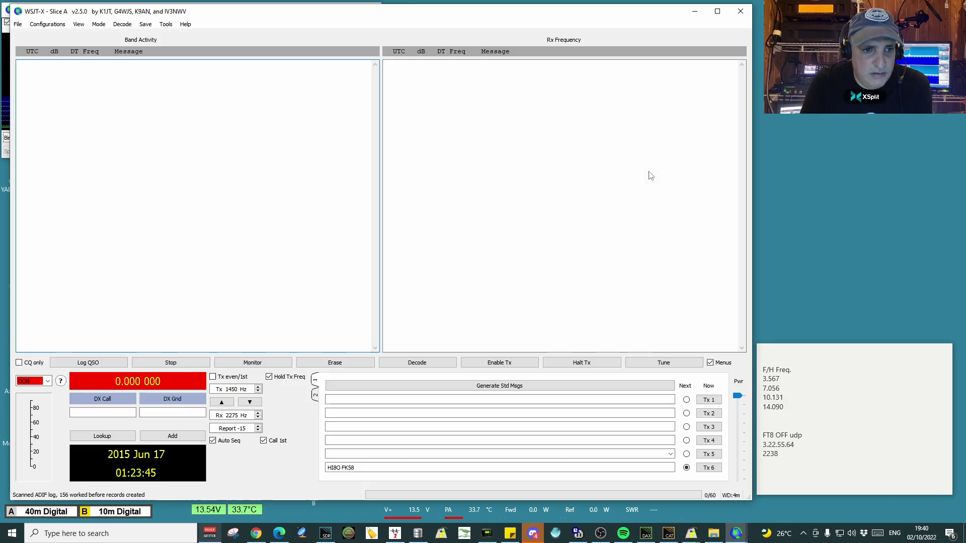
Delete the FT8 Sprint configuration and confirm its deletion
left_click(46, 24)
mouse_move(57, 39)
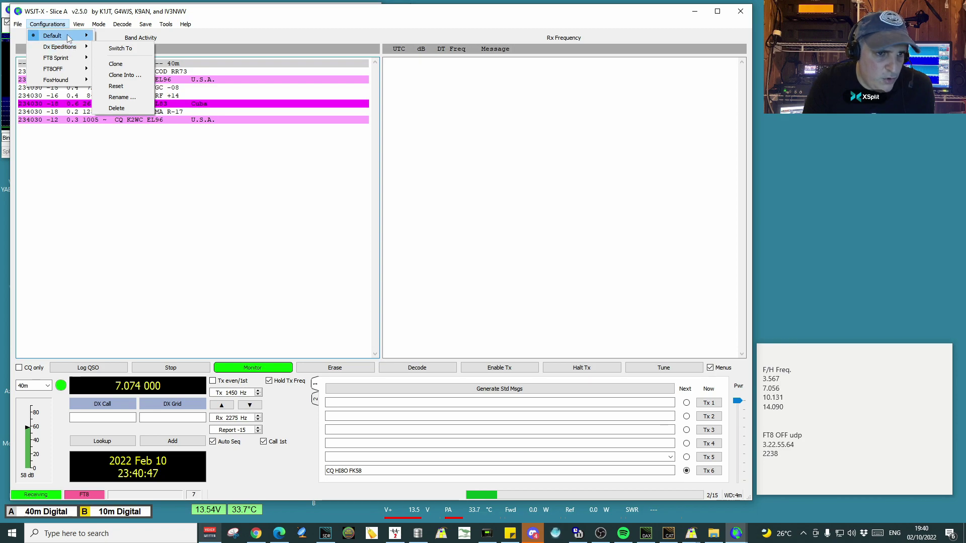
mouse_move(58, 36)
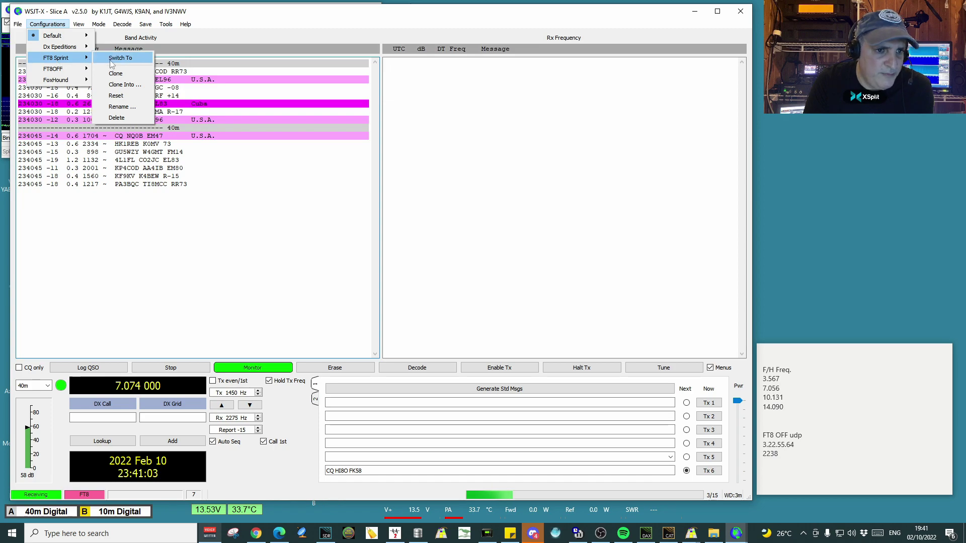
left_click(117, 117)
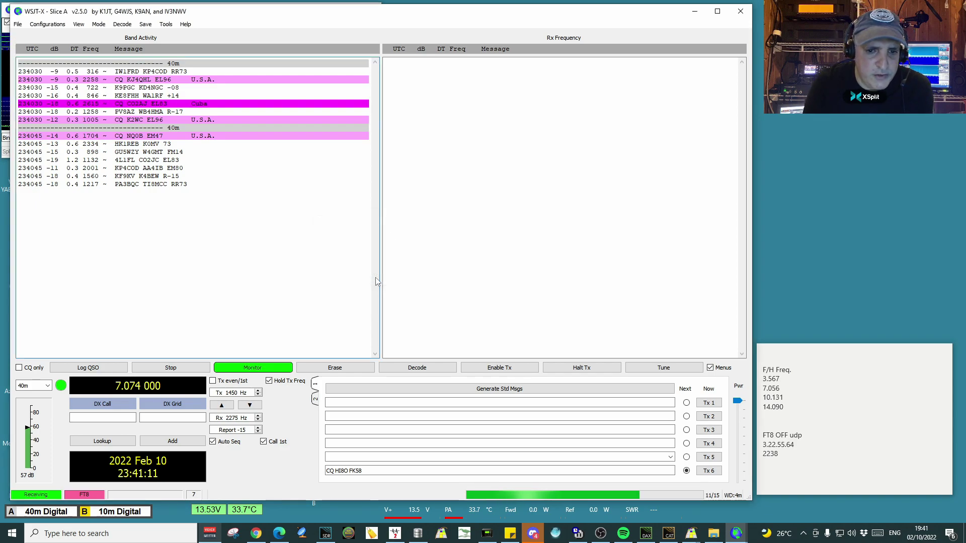
left_click(376, 277)
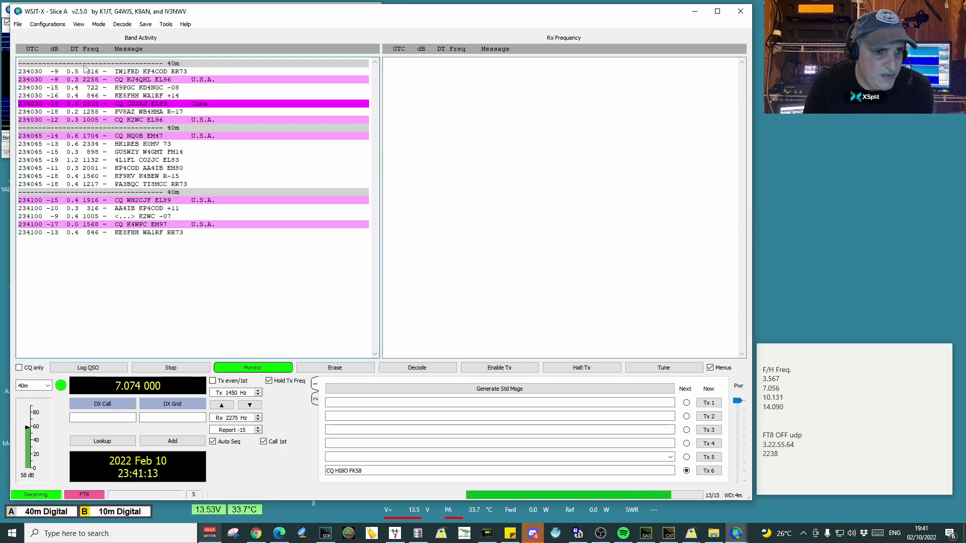
Delete the FoxHound configuration and confirm its deletion
left_click(50, 25)
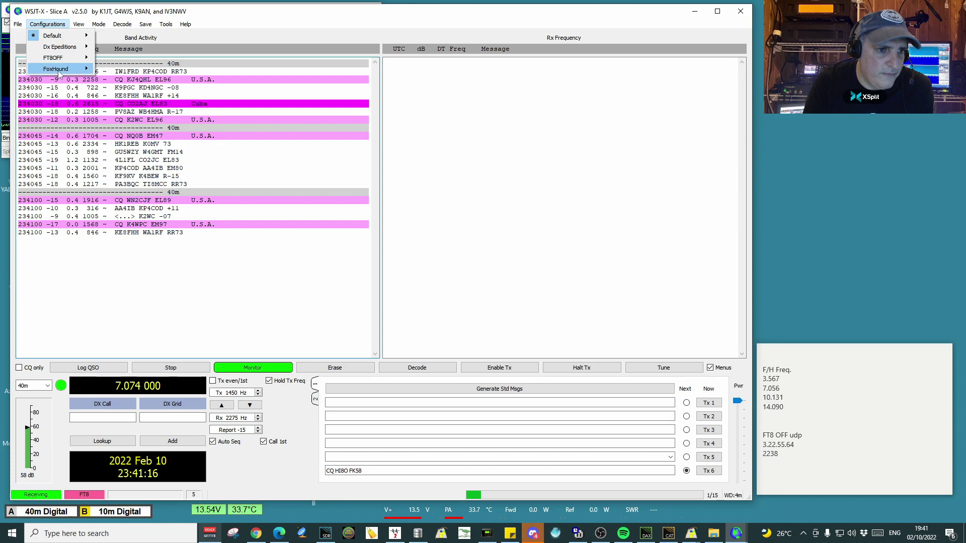
mouse_move(58, 71)
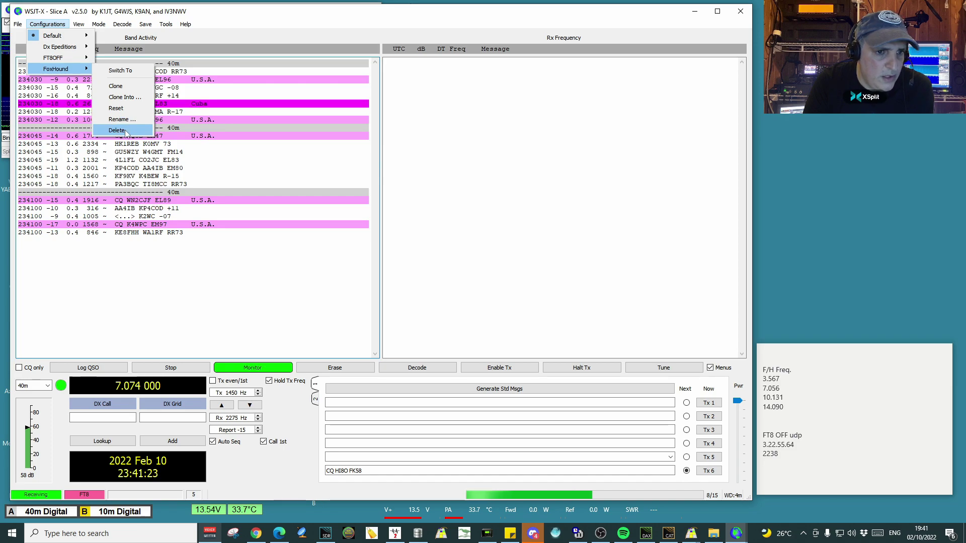
left_click(120, 130)
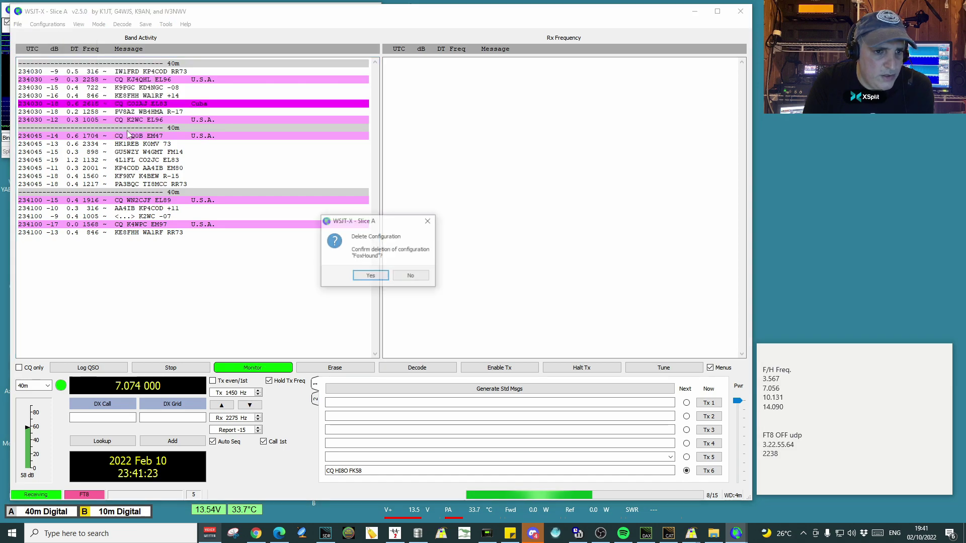
left_click(371, 278)
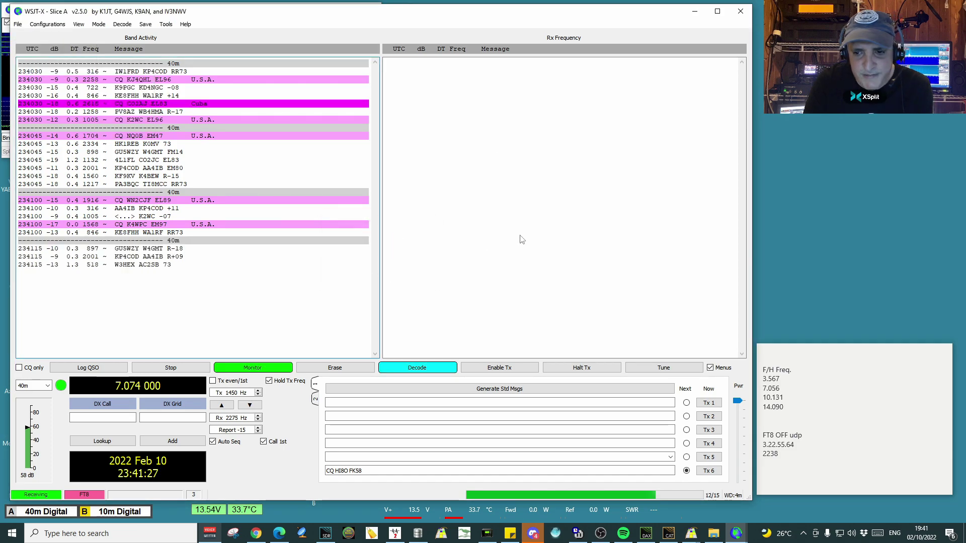
Switch to the Dx Epeditions configuration and widen its main window to about the width used by the Default configuration
left_click(53, 25)
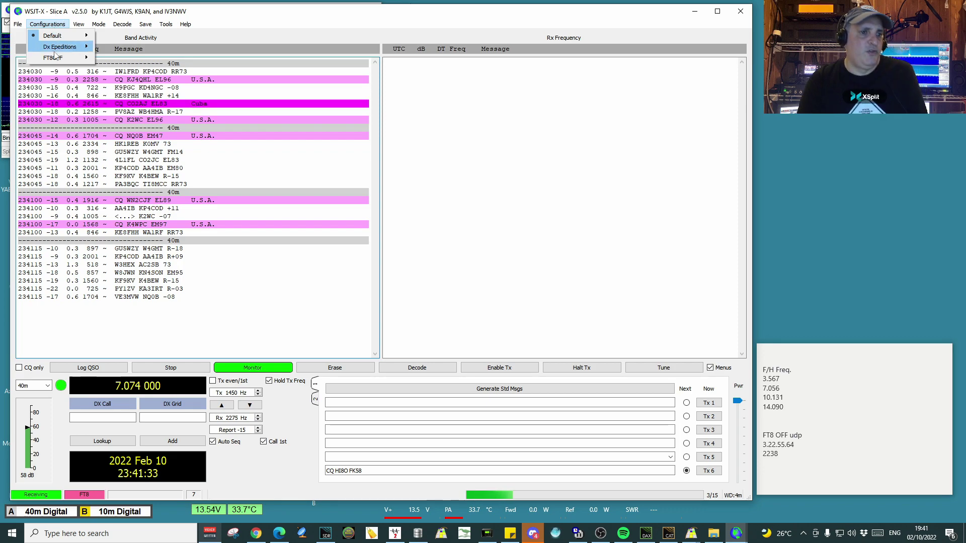
mouse_move(58, 48)
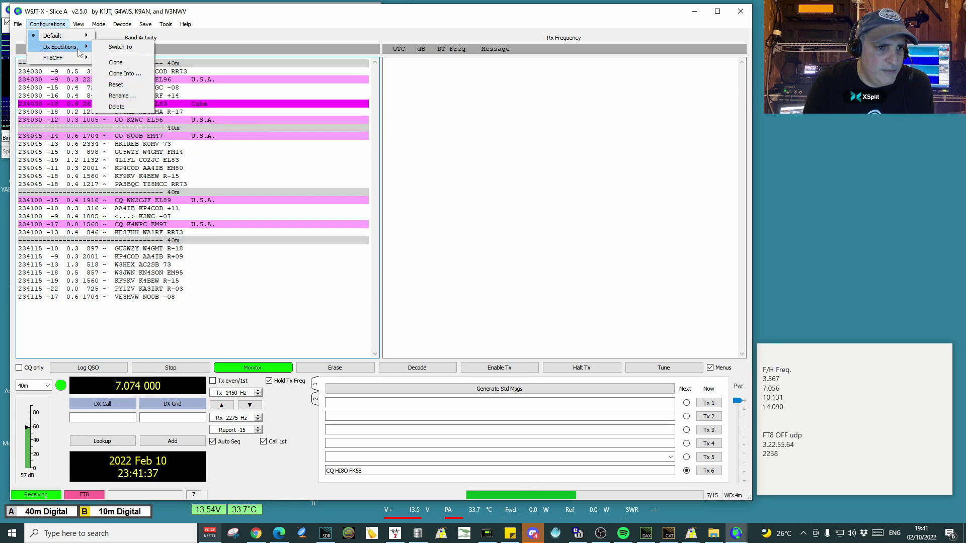
left_click(116, 48)
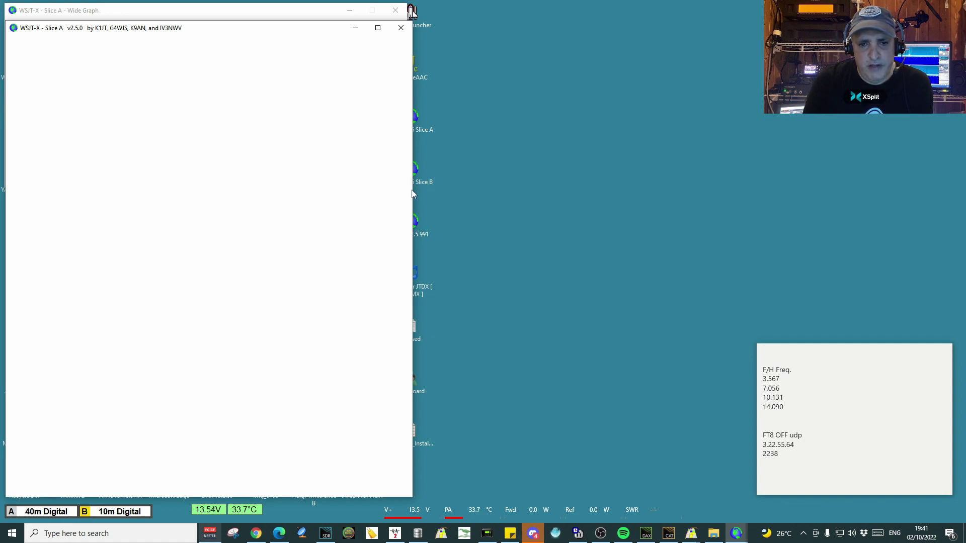
left_click_drag(413, 192, 749, 193)
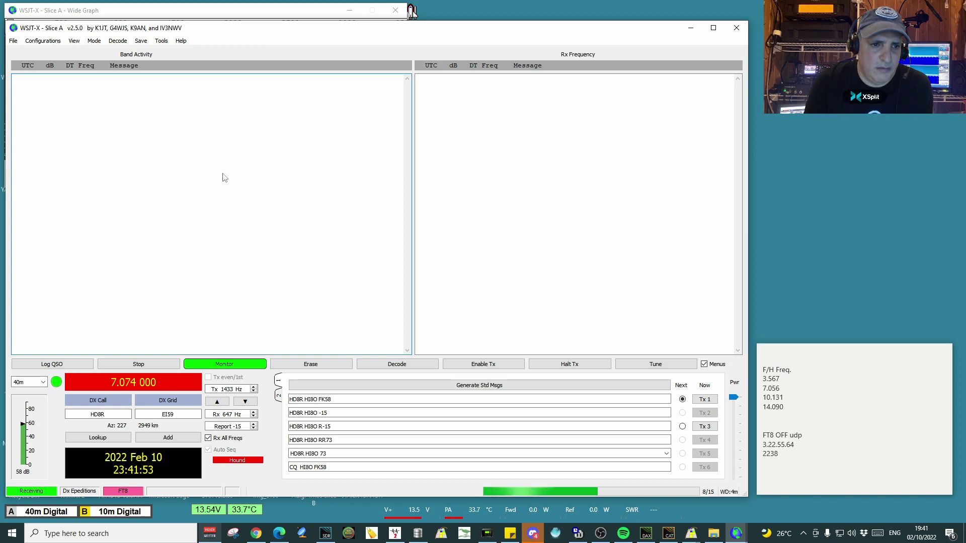
Review the working frequencies in the Dx Epeditions configuration's settings and close the settings without changes
left_click(13, 41)
left_click(46, 180)
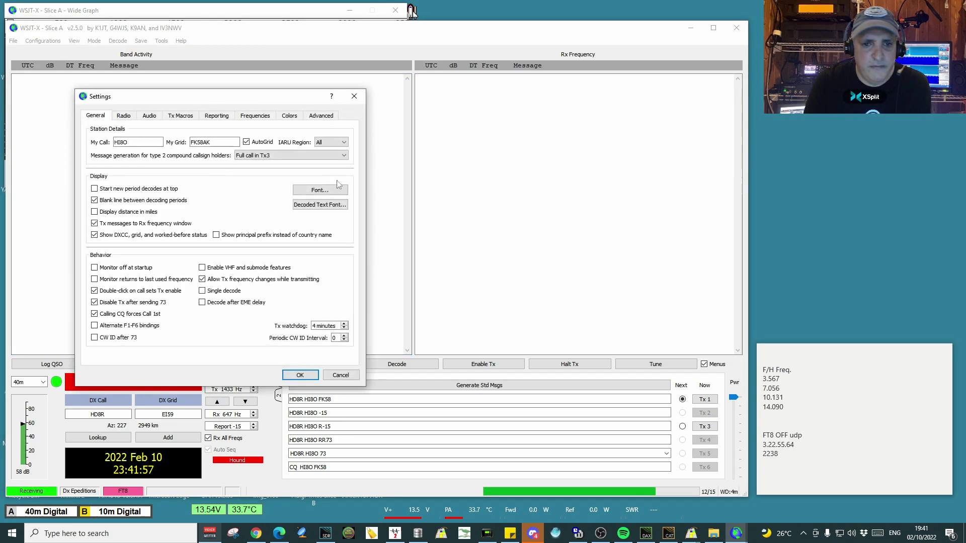
left_click_drag(286, 104, 569, 87)
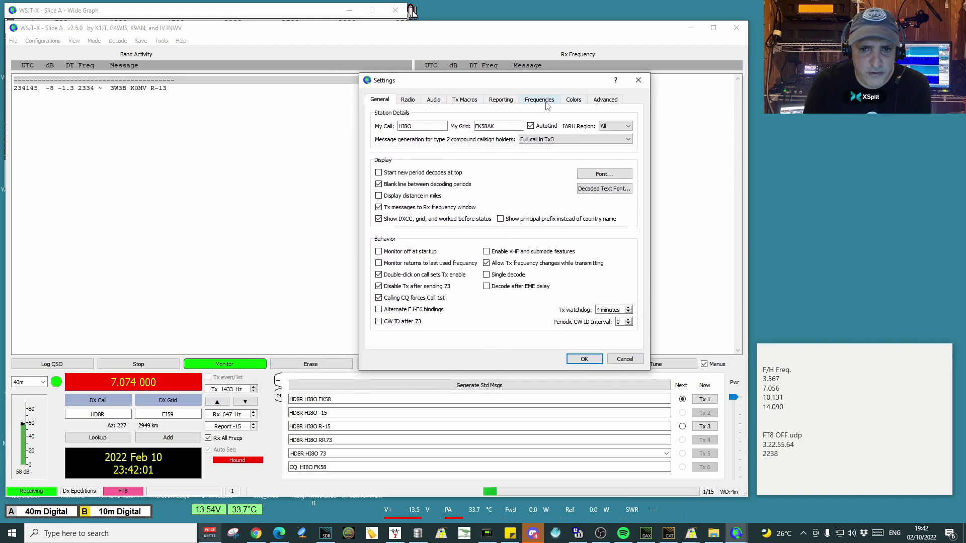
left_click(539, 100)
scroll(552, 205, "down", 2)
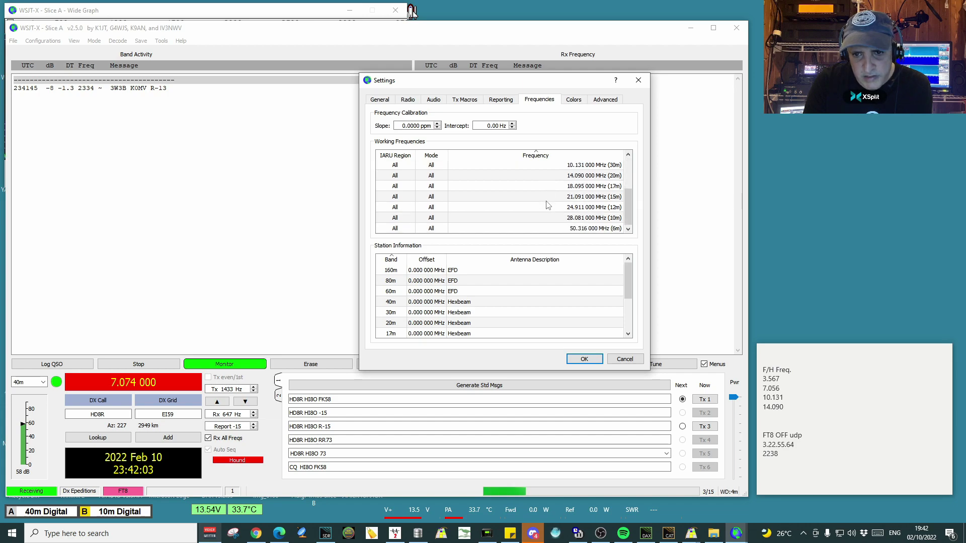
scroll(549, 205, "up", 2)
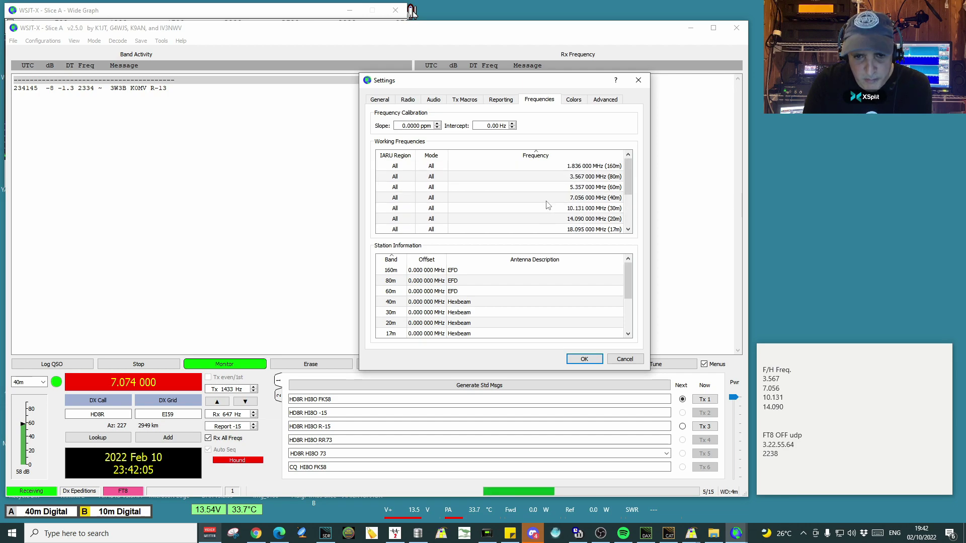
mouse_move(627, 168)
left_mouse_down()
mouse_move(630, 204)
mouse_move(629, 167)
left_mouse_up()
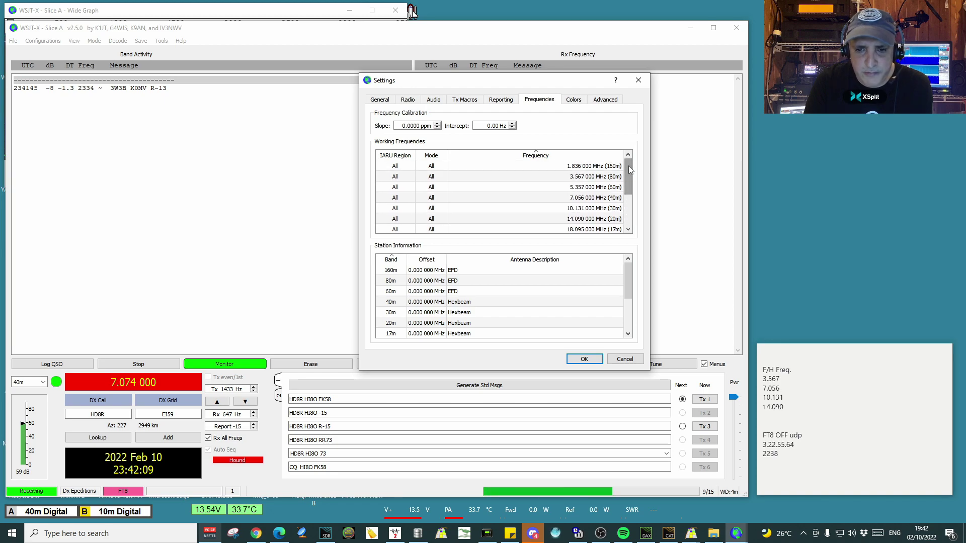
key("Escape")
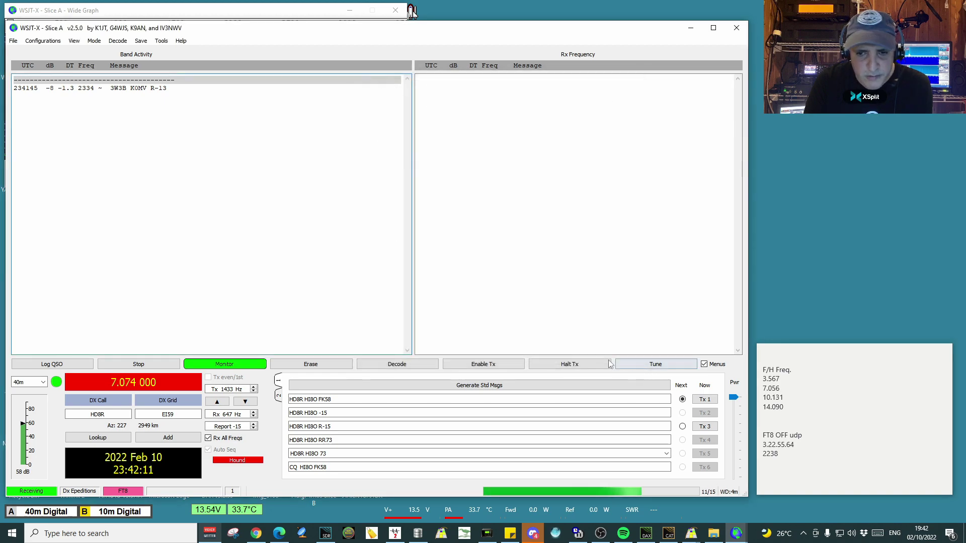
Look through the main window's list of selectable band frequencies and close it without choosing another band
left_click(30, 382)
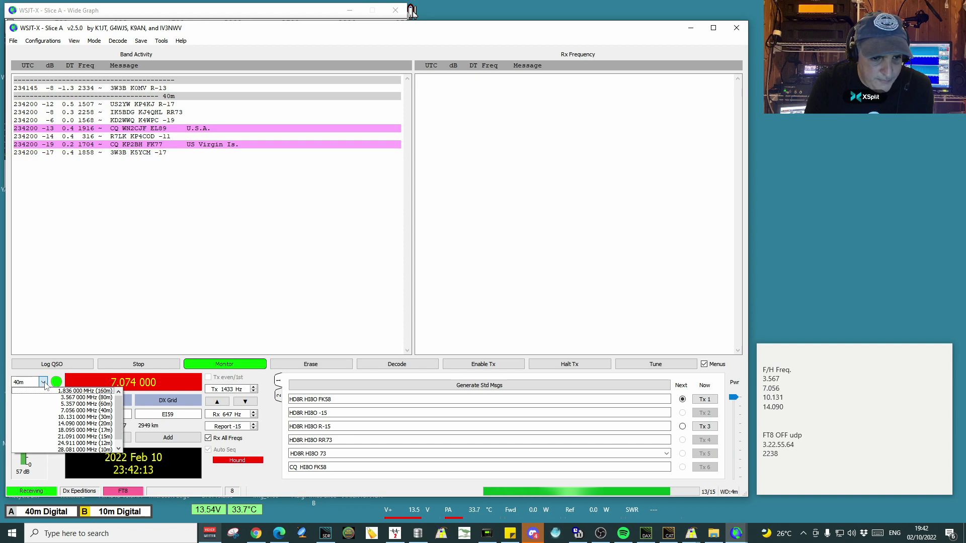
scroll(119, 424, "down", 1)
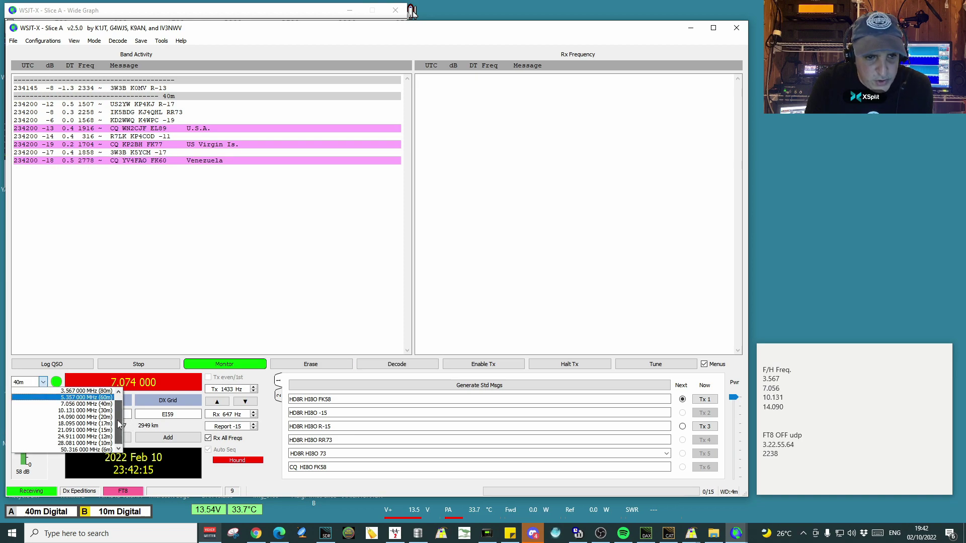
scroll(119, 432, "up", 1)
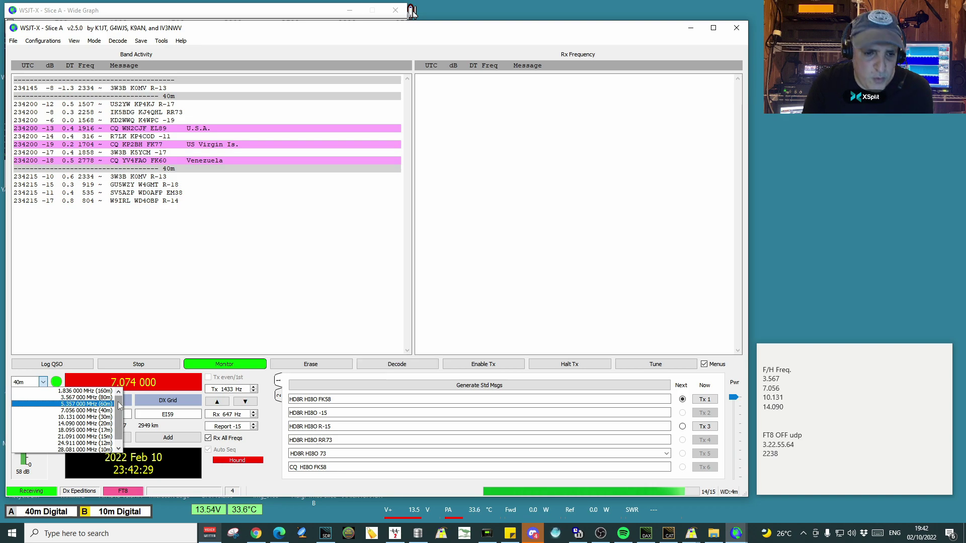
left_click(274, 418)
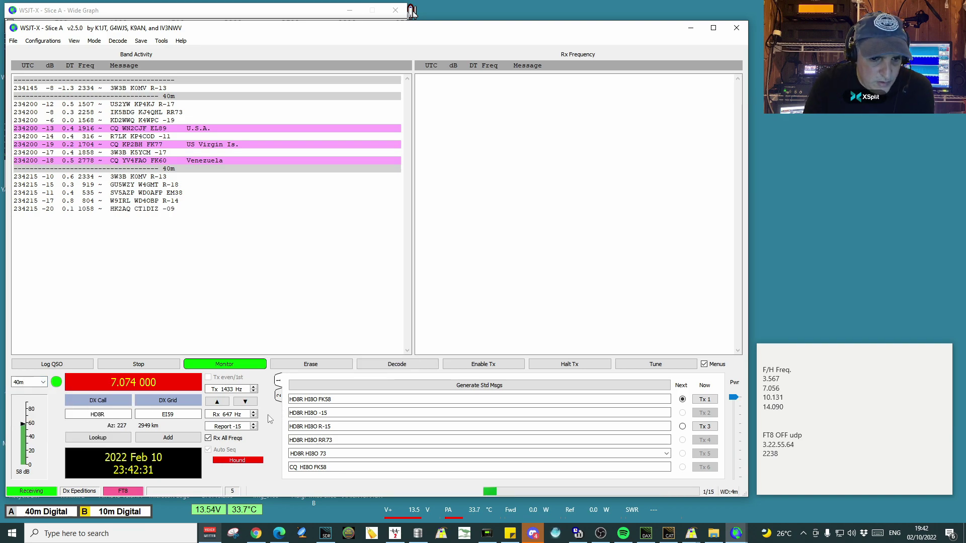